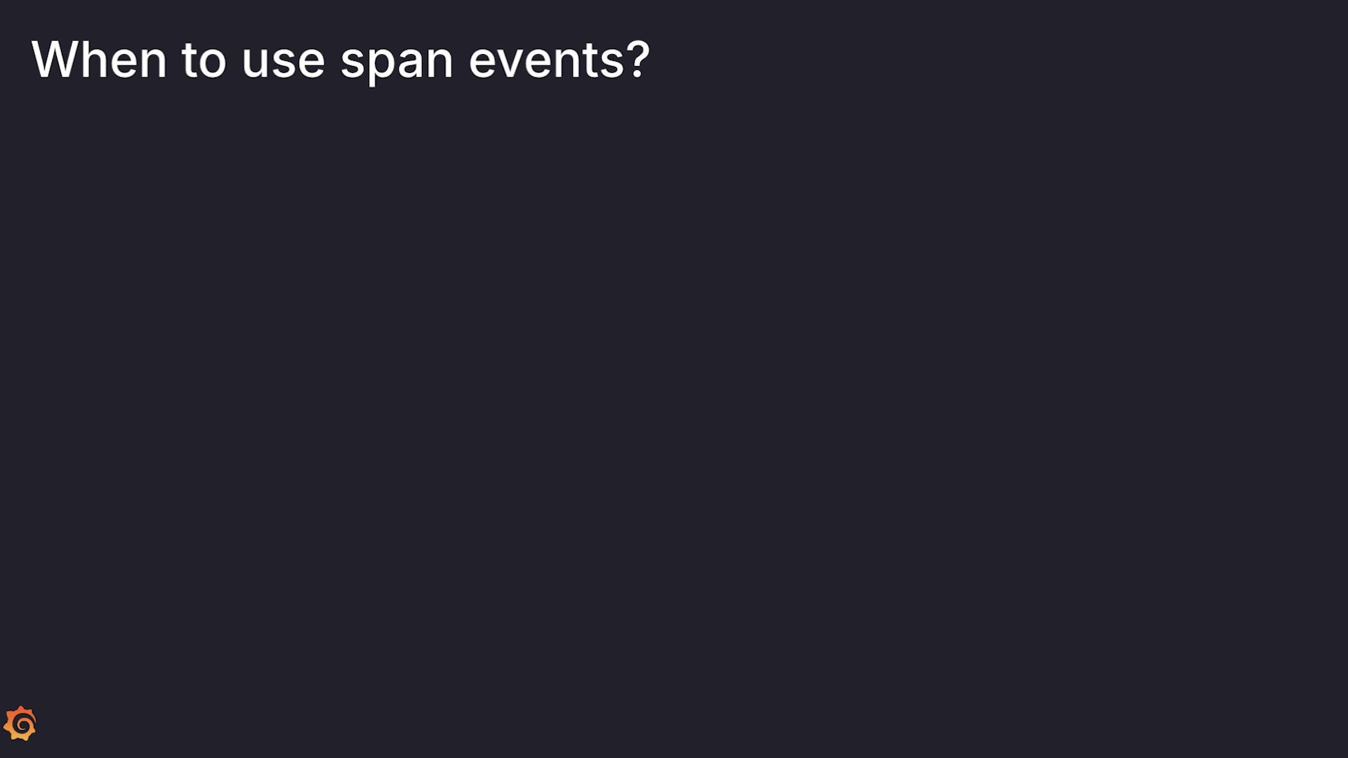
pyautogui.press('Right')
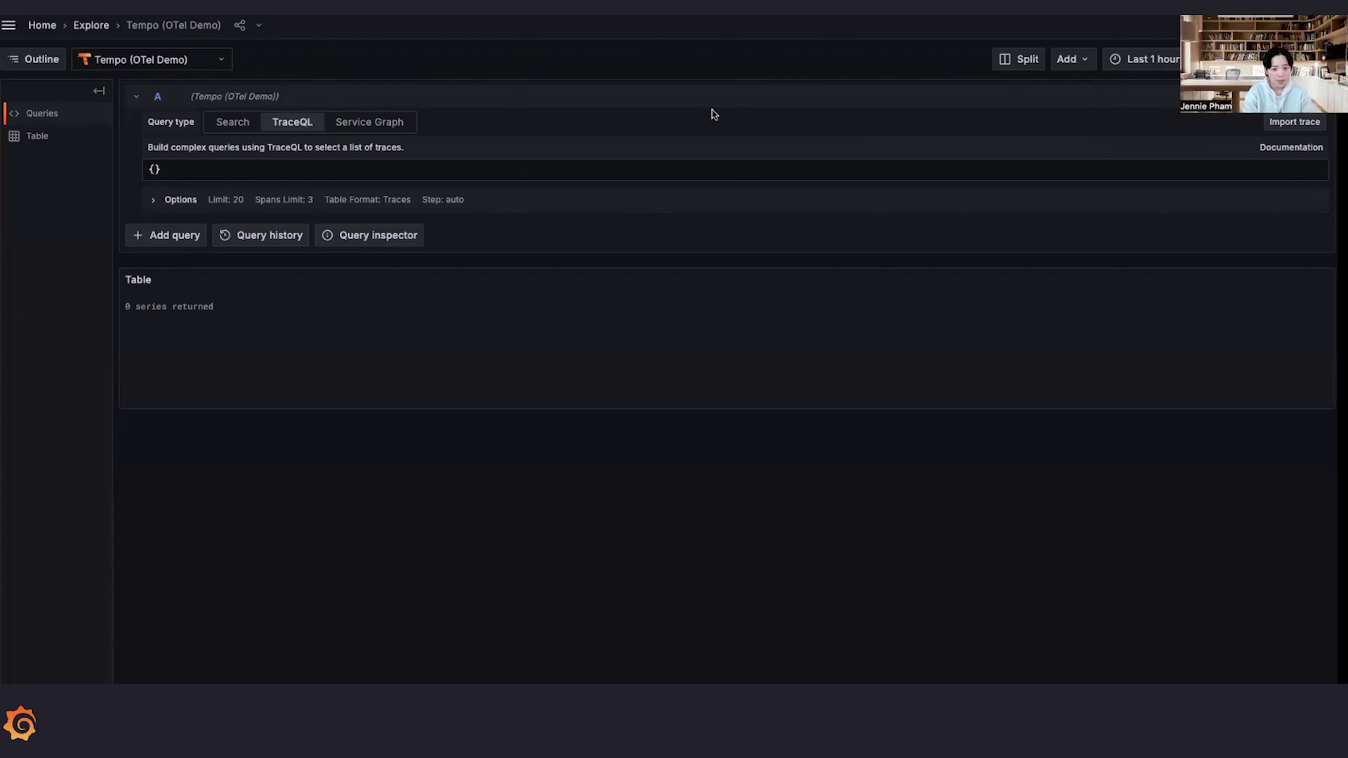
pyautogui.write('sp')
pyautogui.press('BackSpace')
pyautogui.press('BackSpace')
pyautogui.write('resource')
pyautogui.write('.service.')
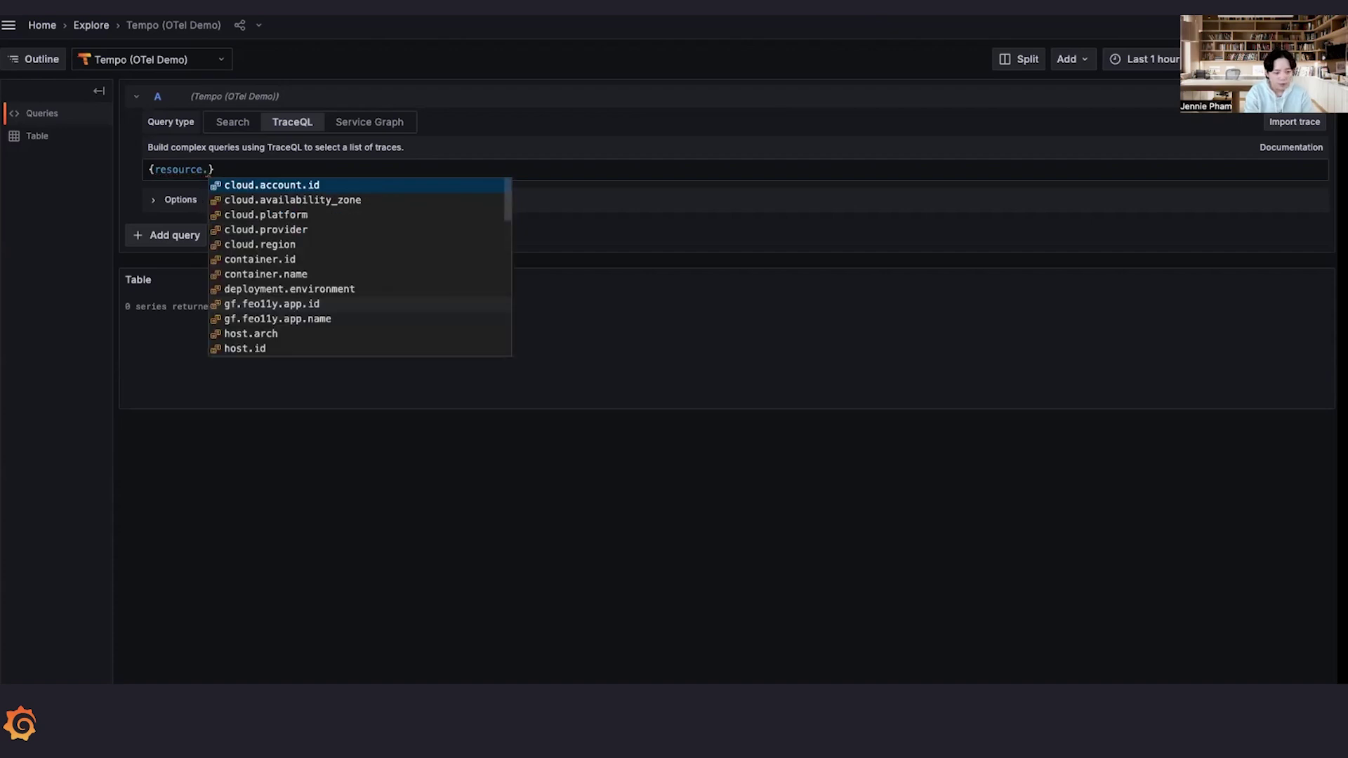
pyautogui.write('nam')
pyautogui.press('BackSpace')
pyautogui.press('BackSpace')
pyautogui.press('BackSpace')
pyautogui.press('BackSpace')
pyautogui.press('BackSpace')
pyautogui.press('BackSpace')
pyautogui.press('BackSpace')
pyautogui.press('BackSpace')
pyautogui.press('BackSpace')
pyautogui.press('BackSpace')
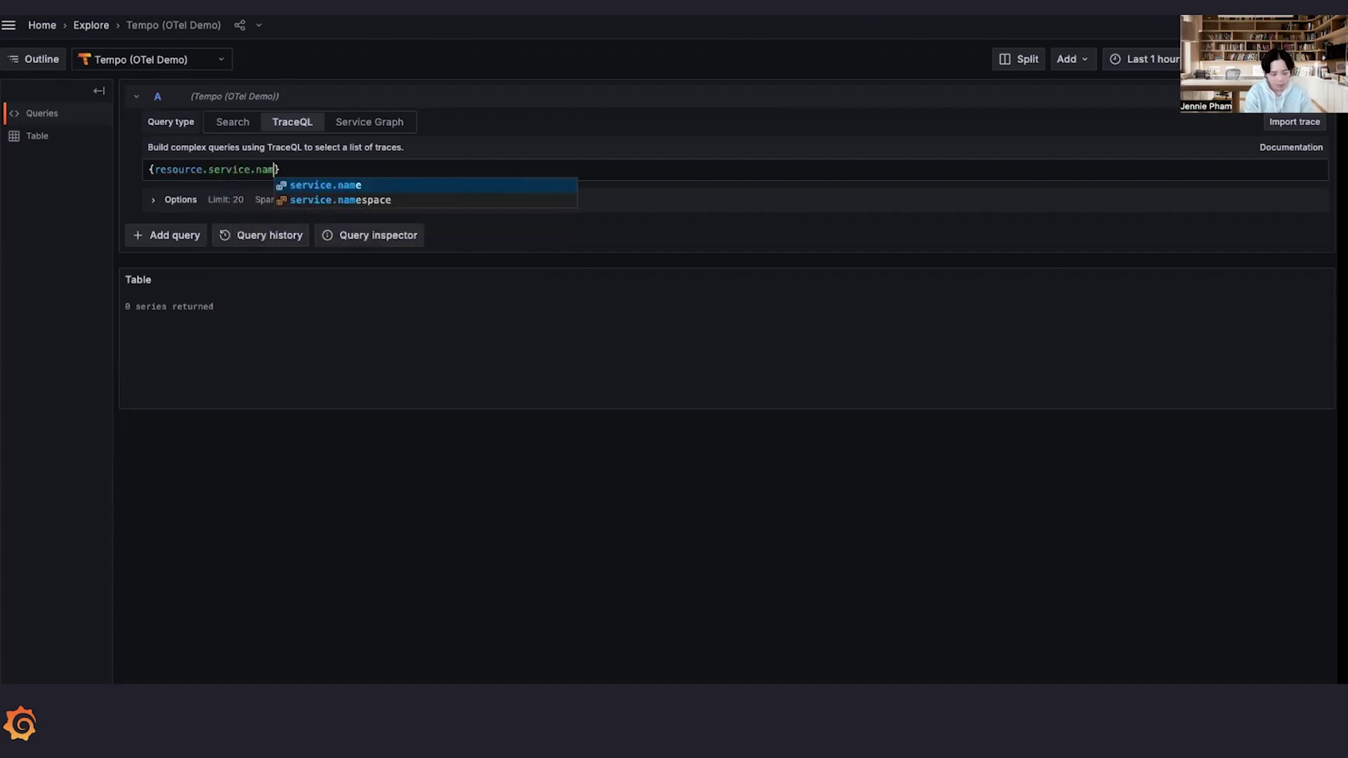
pyautogui.press('BackSpace')
pyautogui.press('BackSpace')
pyautogui.press('BackSpace')
pyautogui.press('BackSpace')
pyautogui.press('BackSpace')
pyautogui.press('BackSpace')
pyautogui.press('BackSpace')
pyautogui.press('BackSpace')
pyautogui.press('BackSpace')
pyautogui.press('BackSpace')
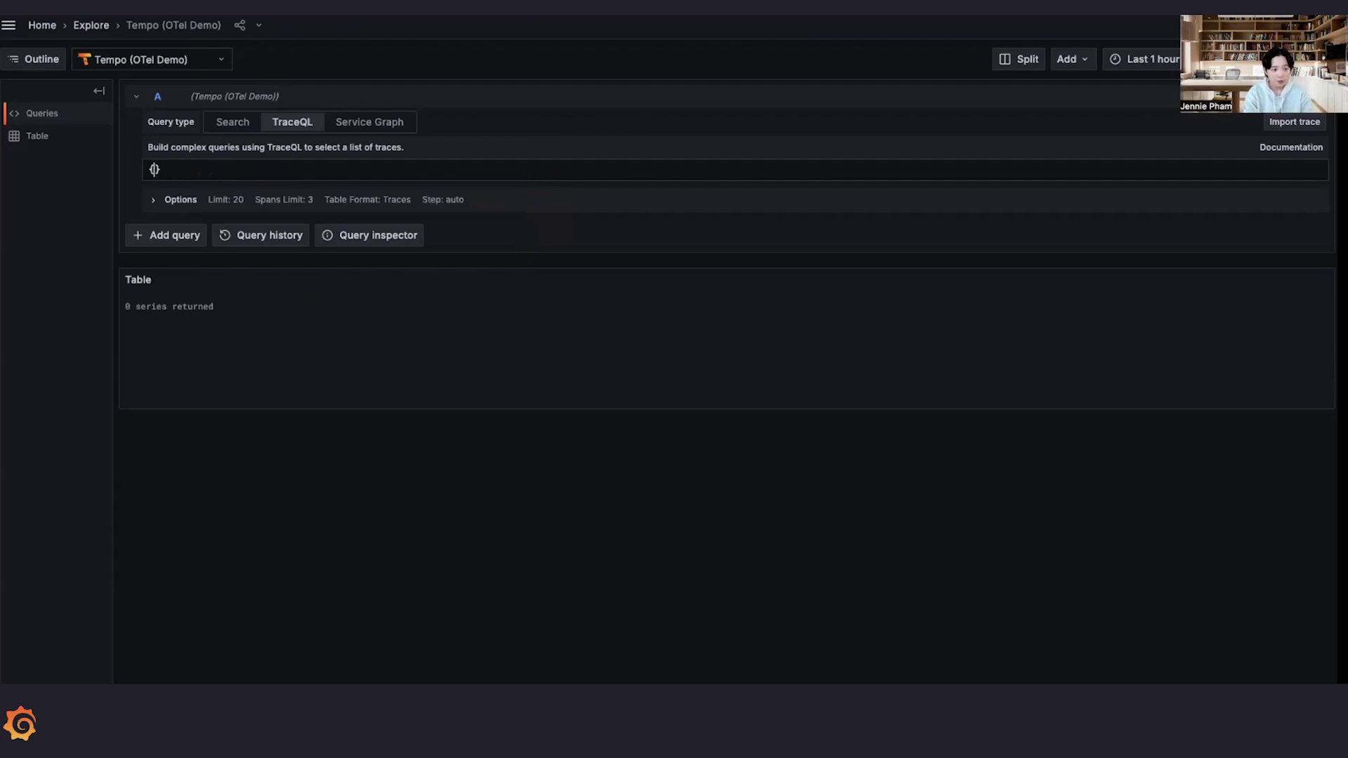
pyautogui.write('event')
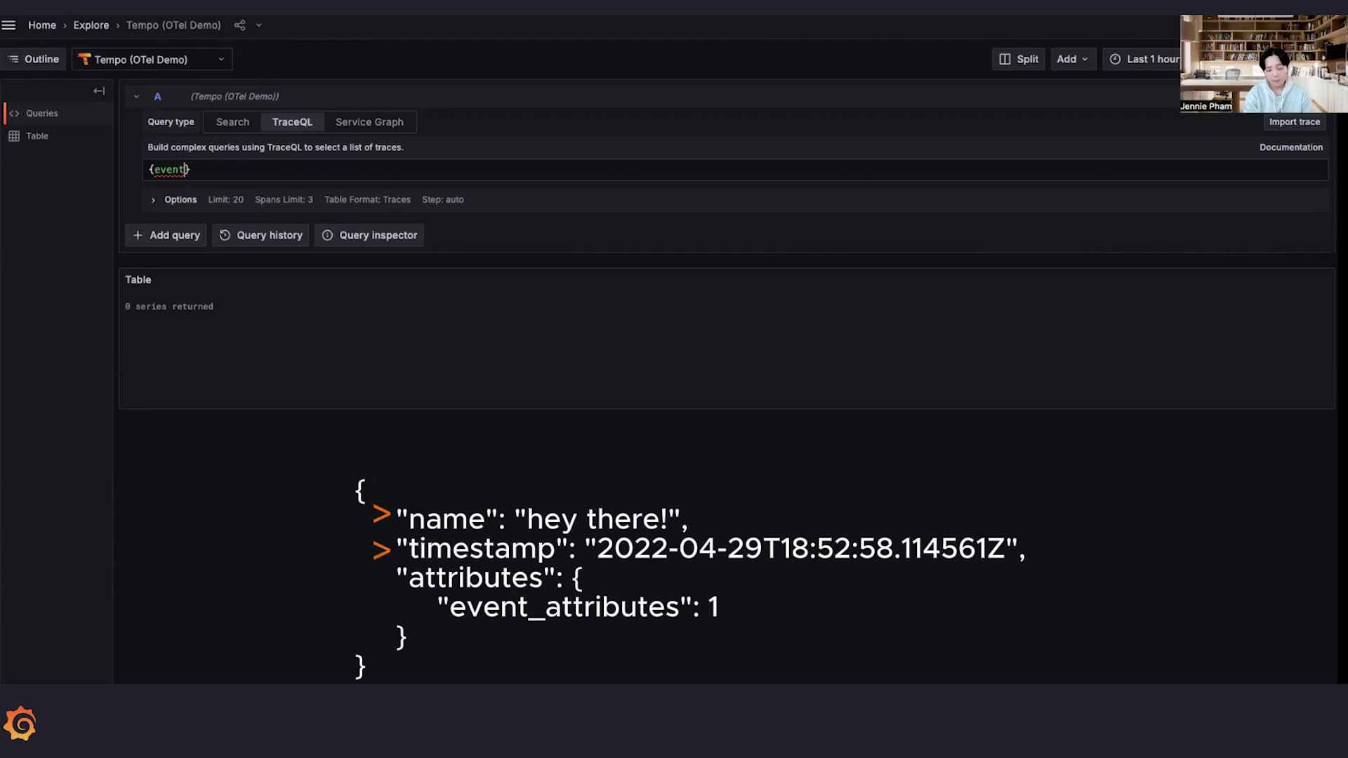
# Enter the TraceQL query {event:name = "exception"} and run it.
pyautogui.write(':name')
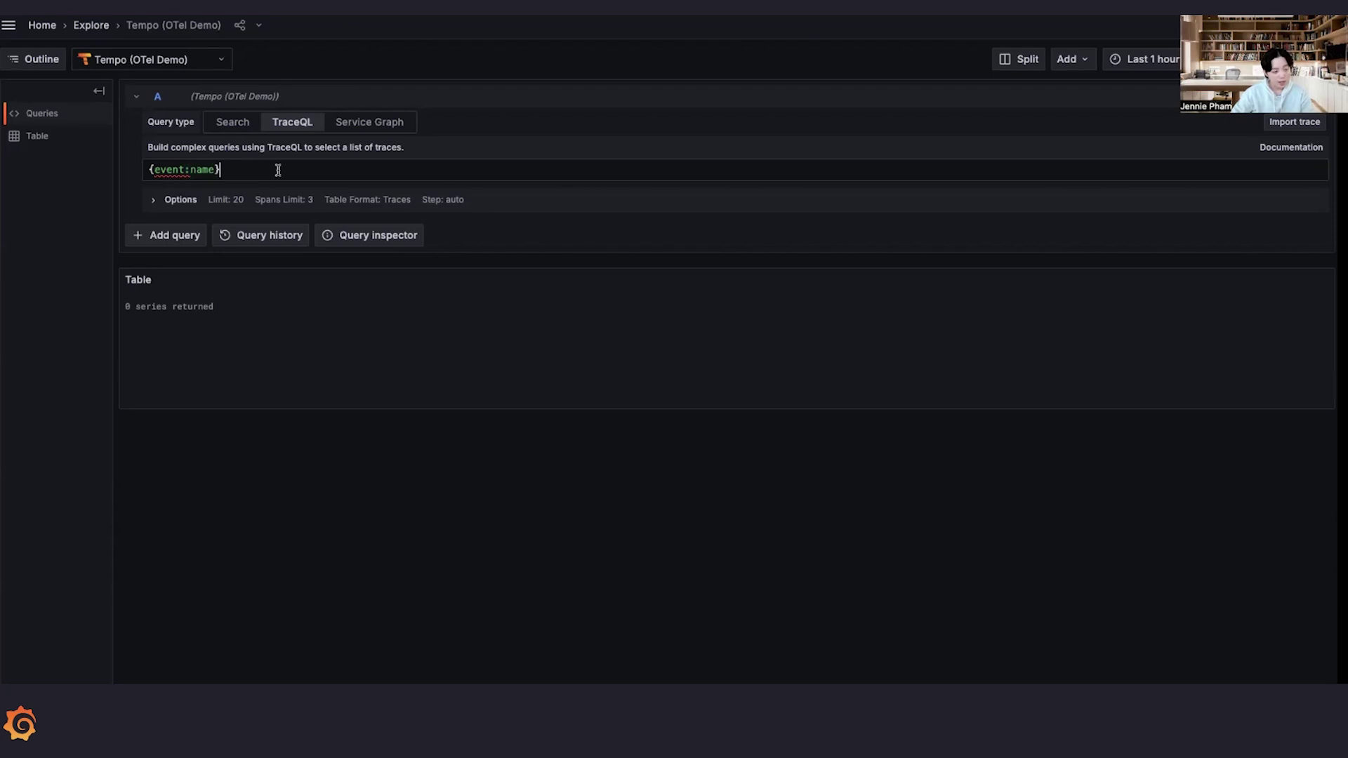
pyautogui.click(213, 169)
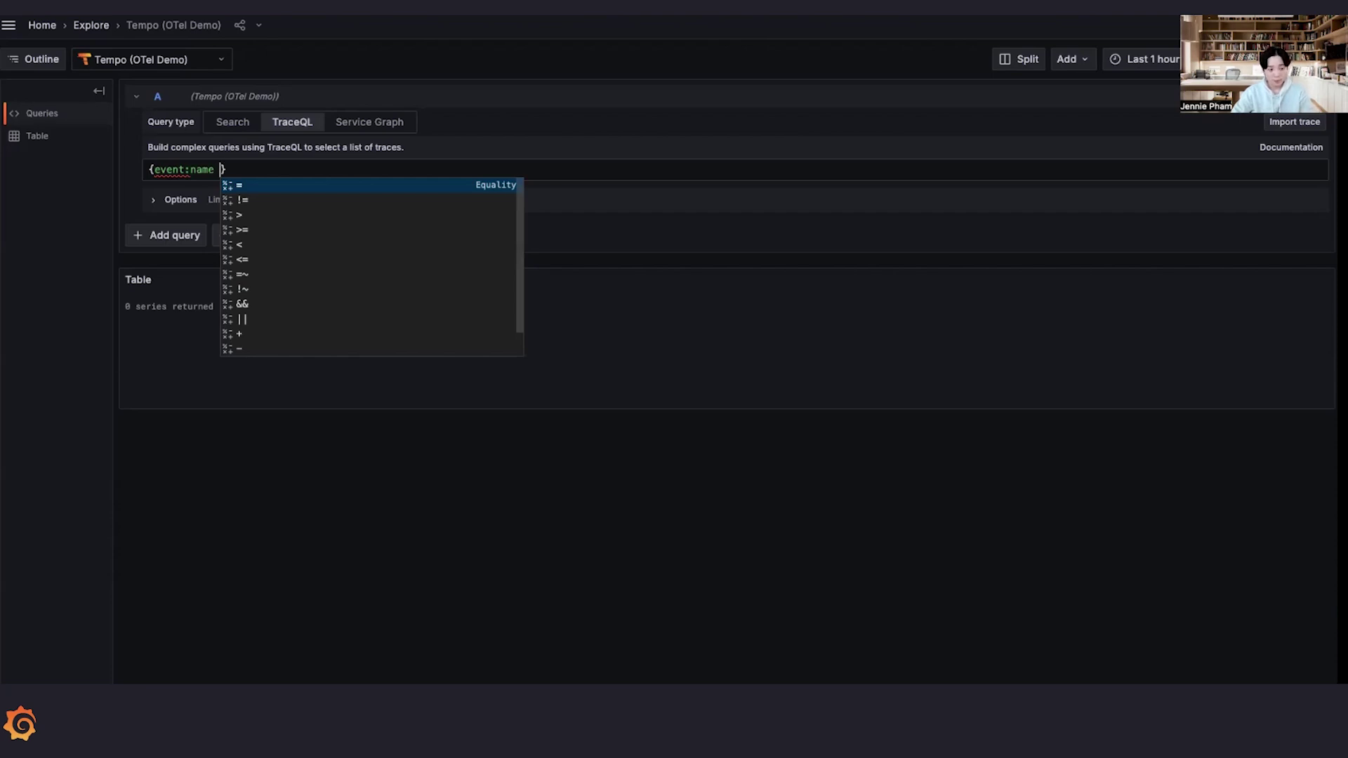
pyautogui.write('= "ex')
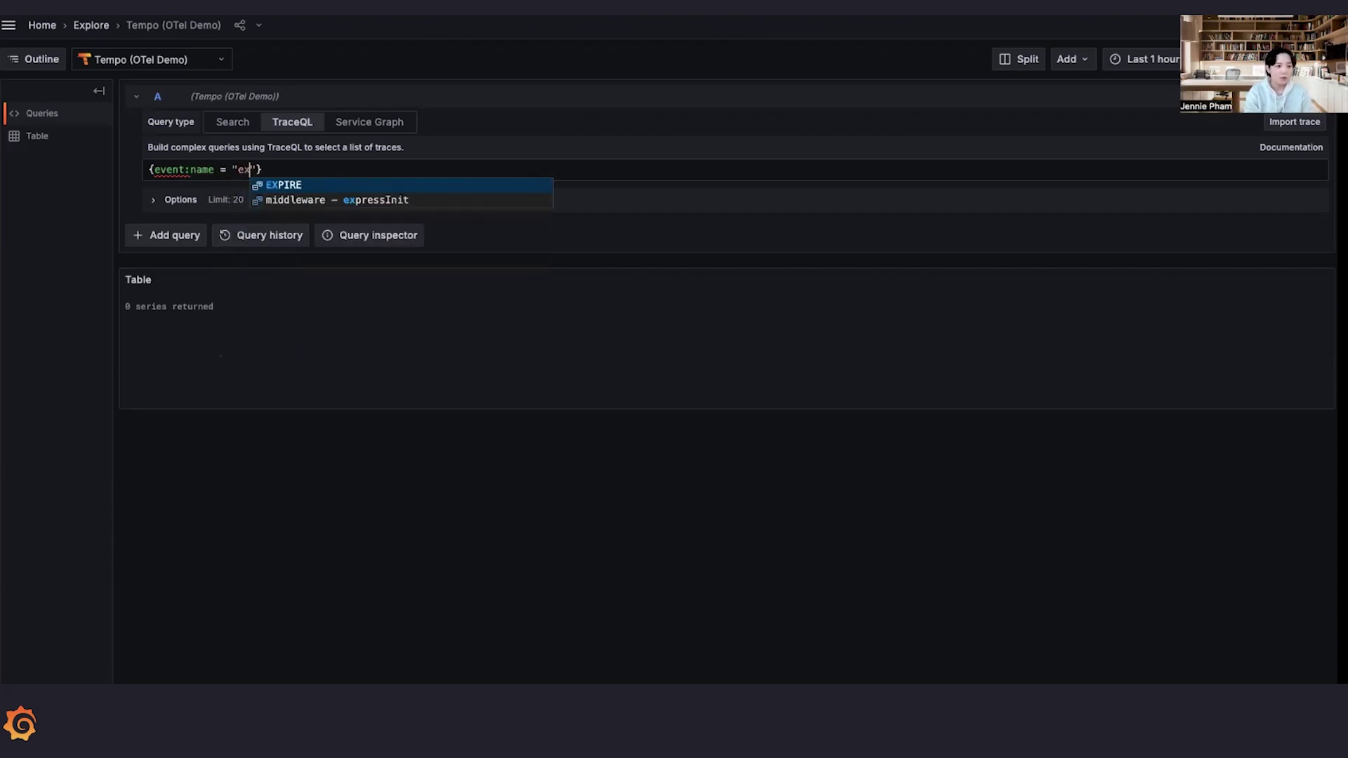
pyautogui.write('ception')
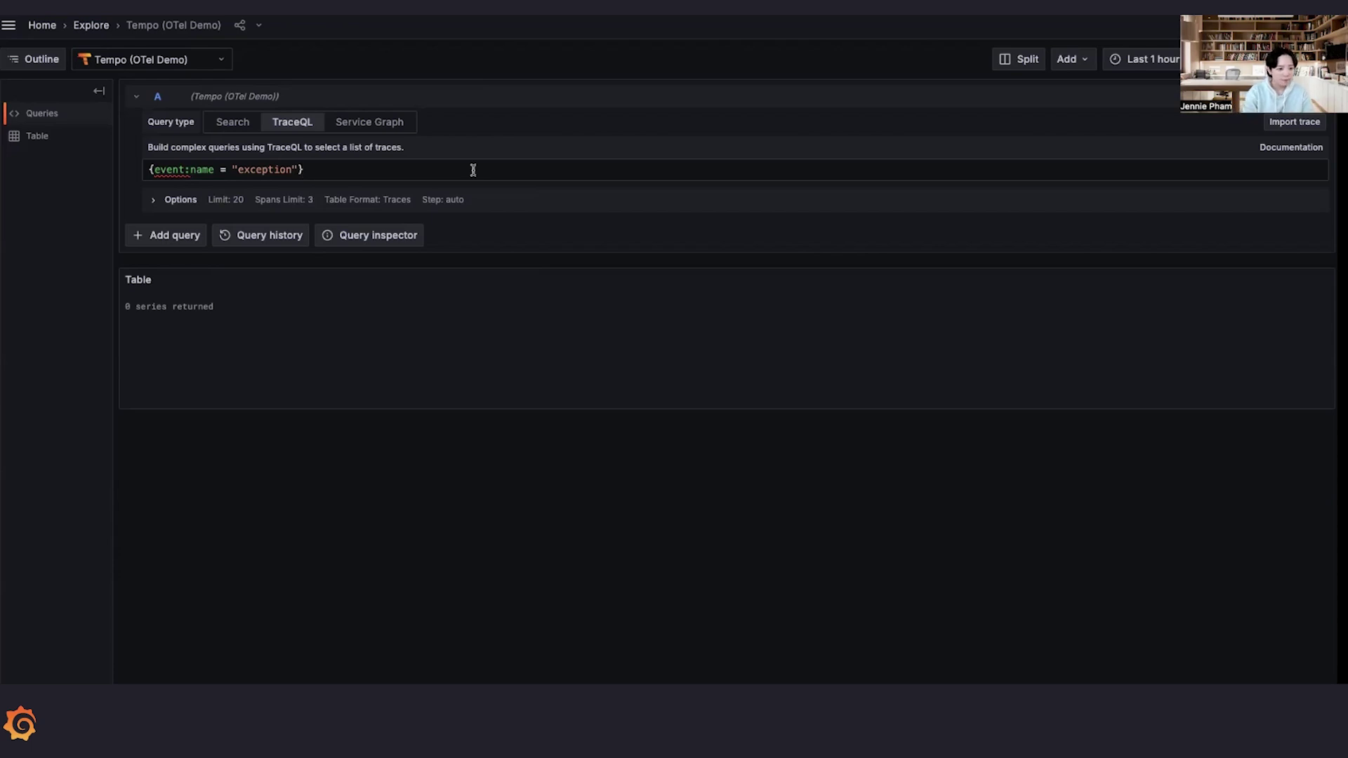
pyautogui.hotkey('shift', 'Return')
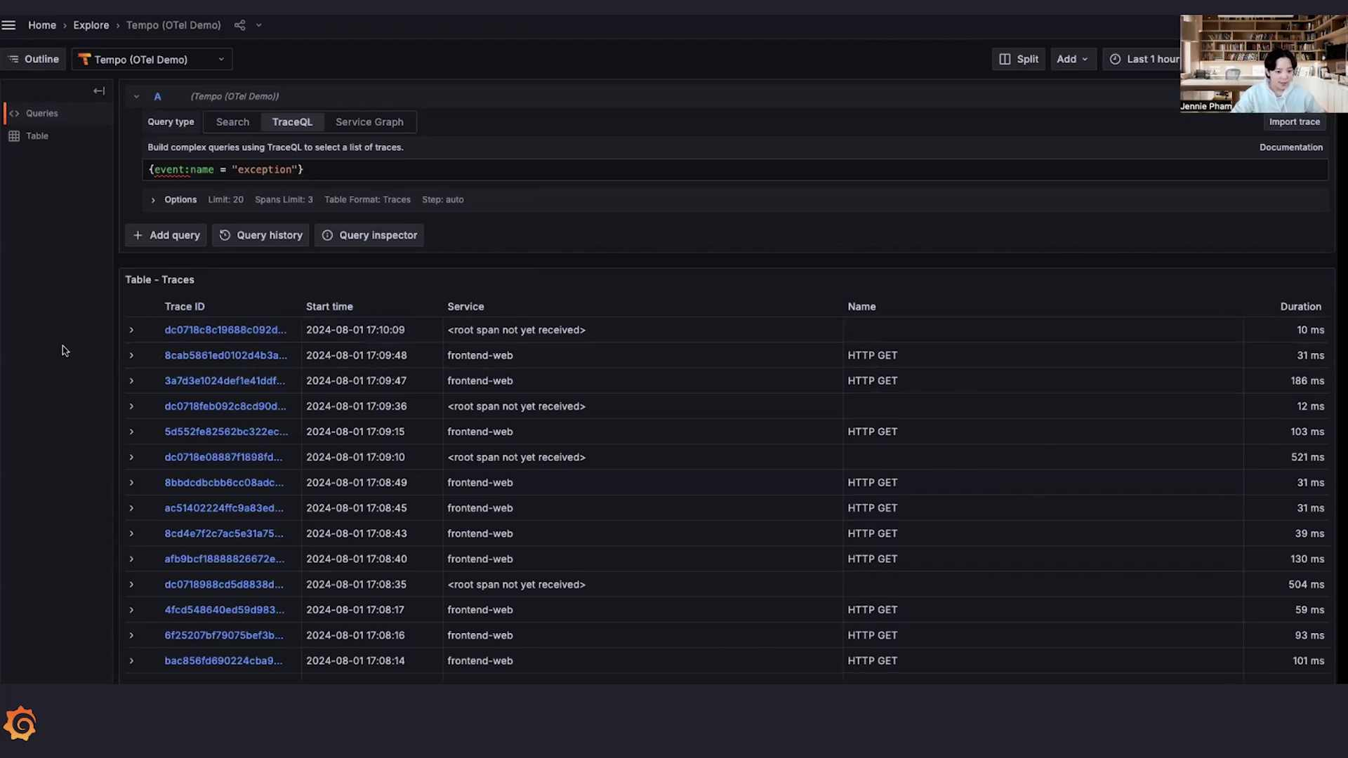
# Expand the first exception trace and open its span's trace in a split pane.
pyautogui.click(131, 331)
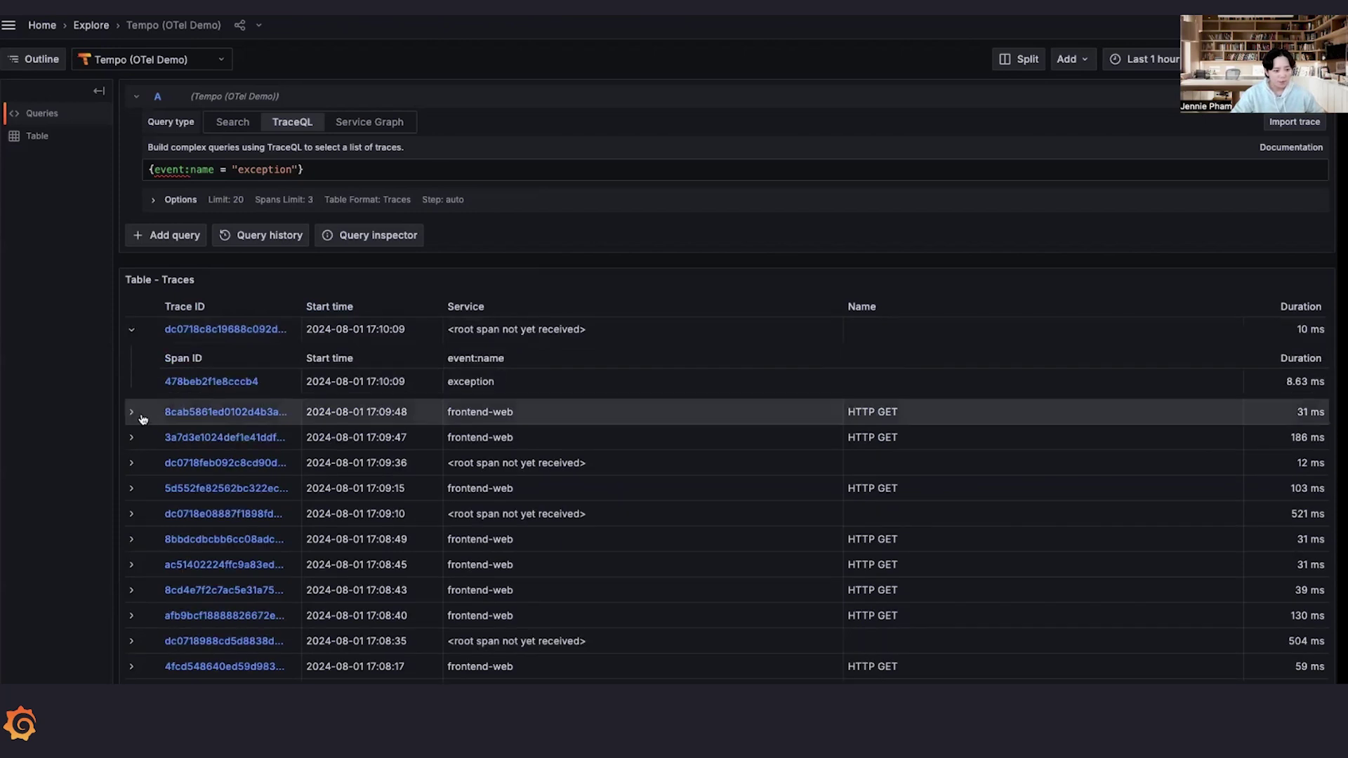
pyautogui.click(211, 381)
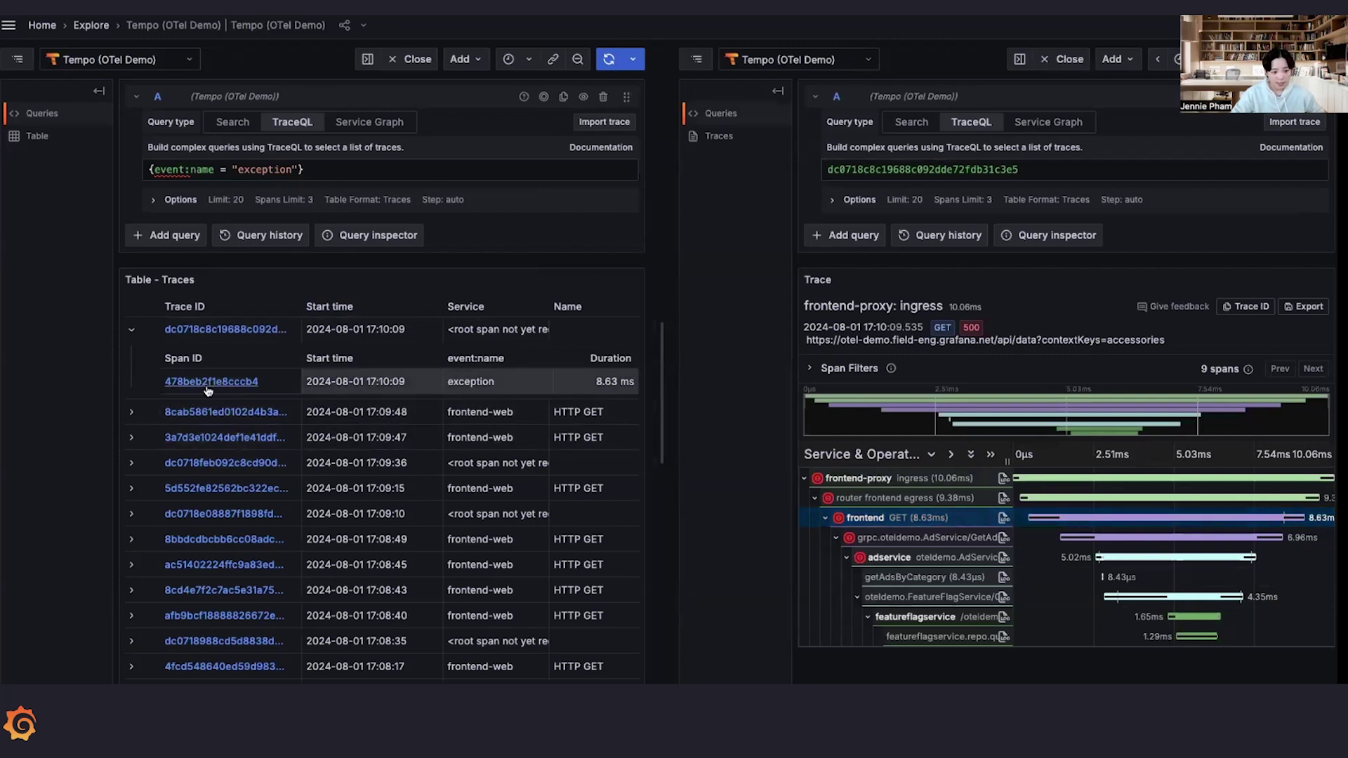
# Expand the frontend GET span's 8.46ms exception event showing 8 RESOURCE_EXHAUSTED.
pyautogui.click(918, 523)
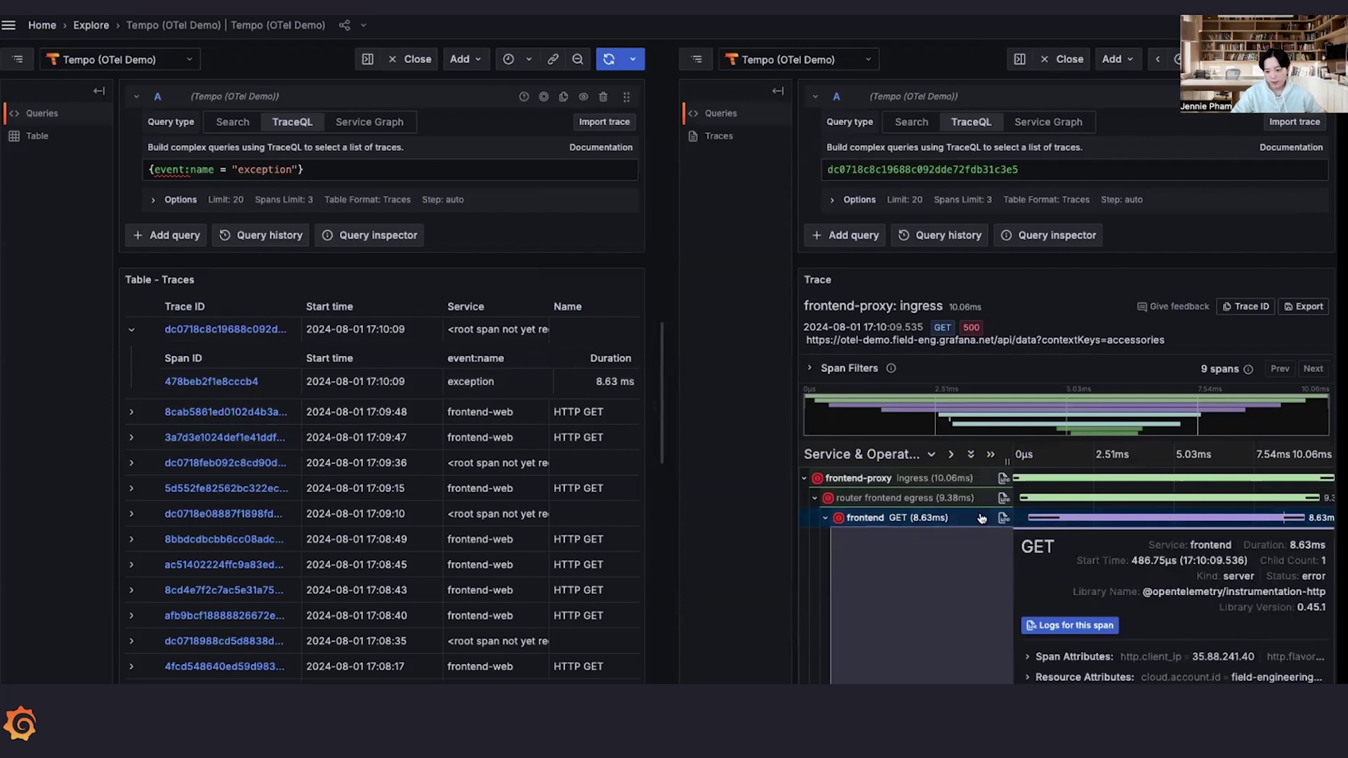
pyautogui.scroll(-3, 1067, 614)
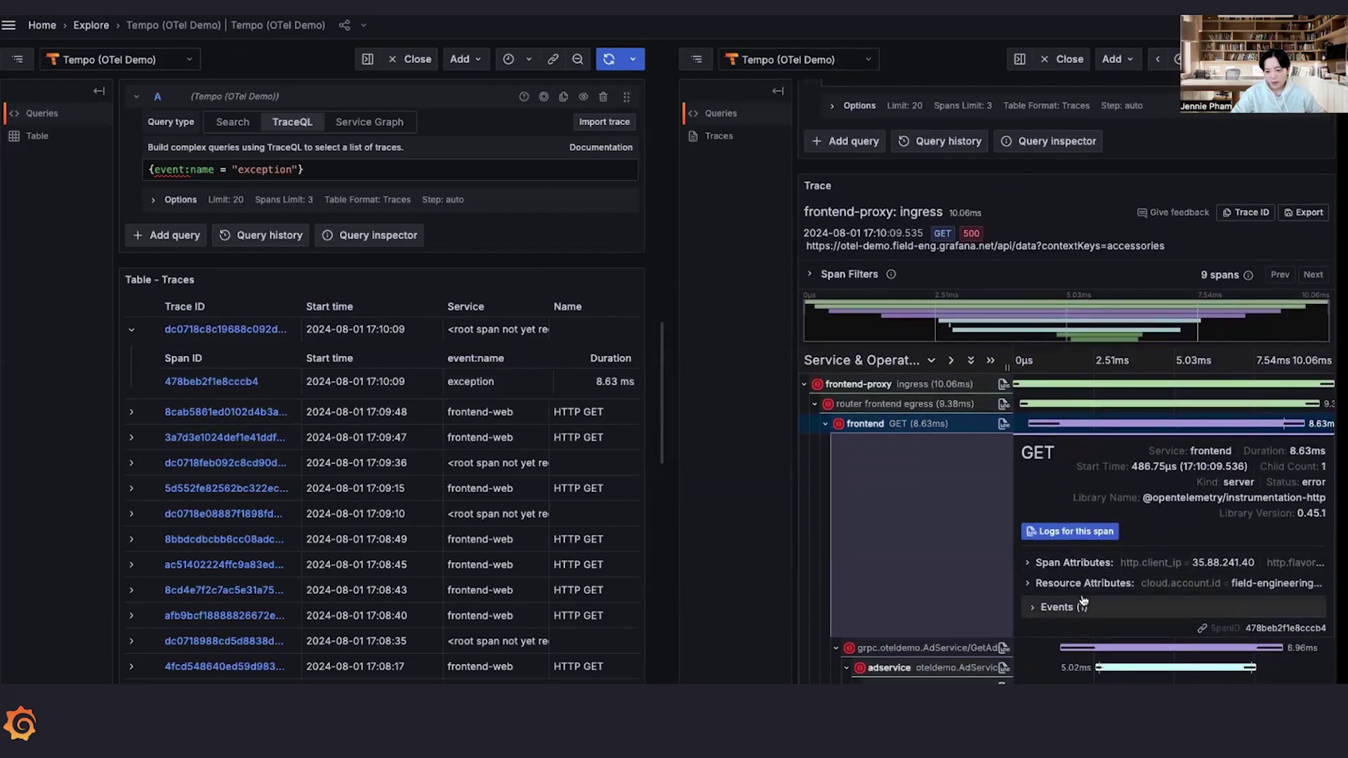
pyautogui.scroll(-1, 1046, 603)
pyautogui.click(1048, 598)
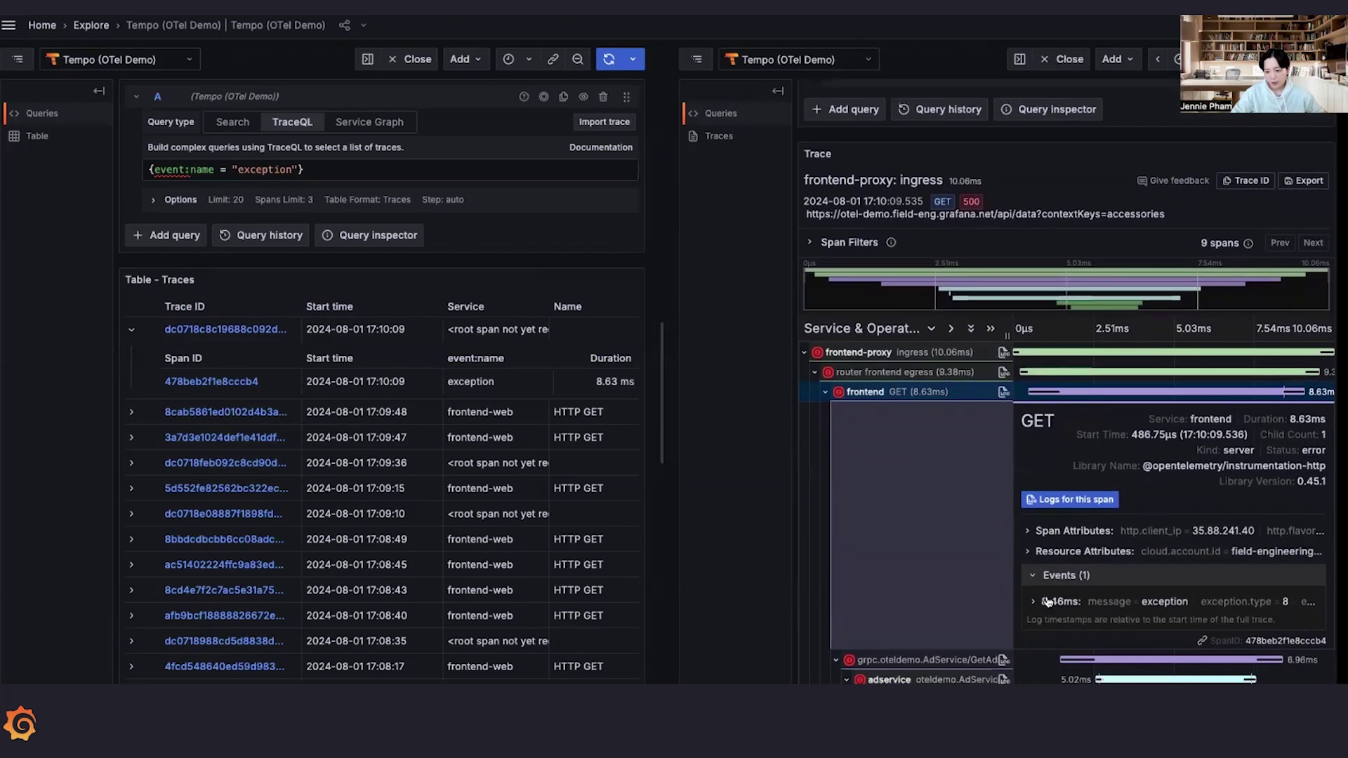
pyautogui.scroll(-1, 1081, 583)
pyautogui.click(1095, 568)
# Scroll the results to the 17:08:17 trace and its 10.8 ms exception span.
pyautogui.scroll(-3, 1110, 567)
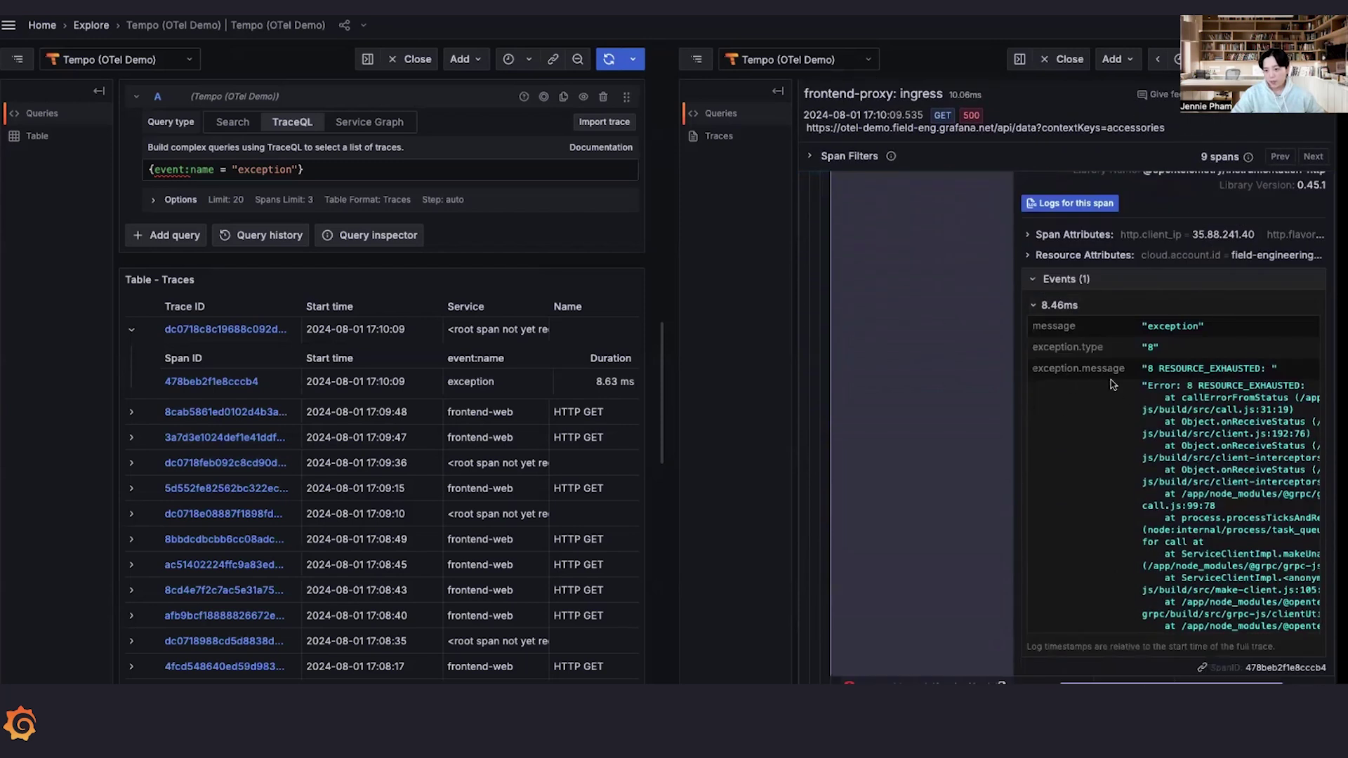
pyautogui.scroll(-1, 1194, 419)
pyautogui.scroll(-2, 1194, 419)
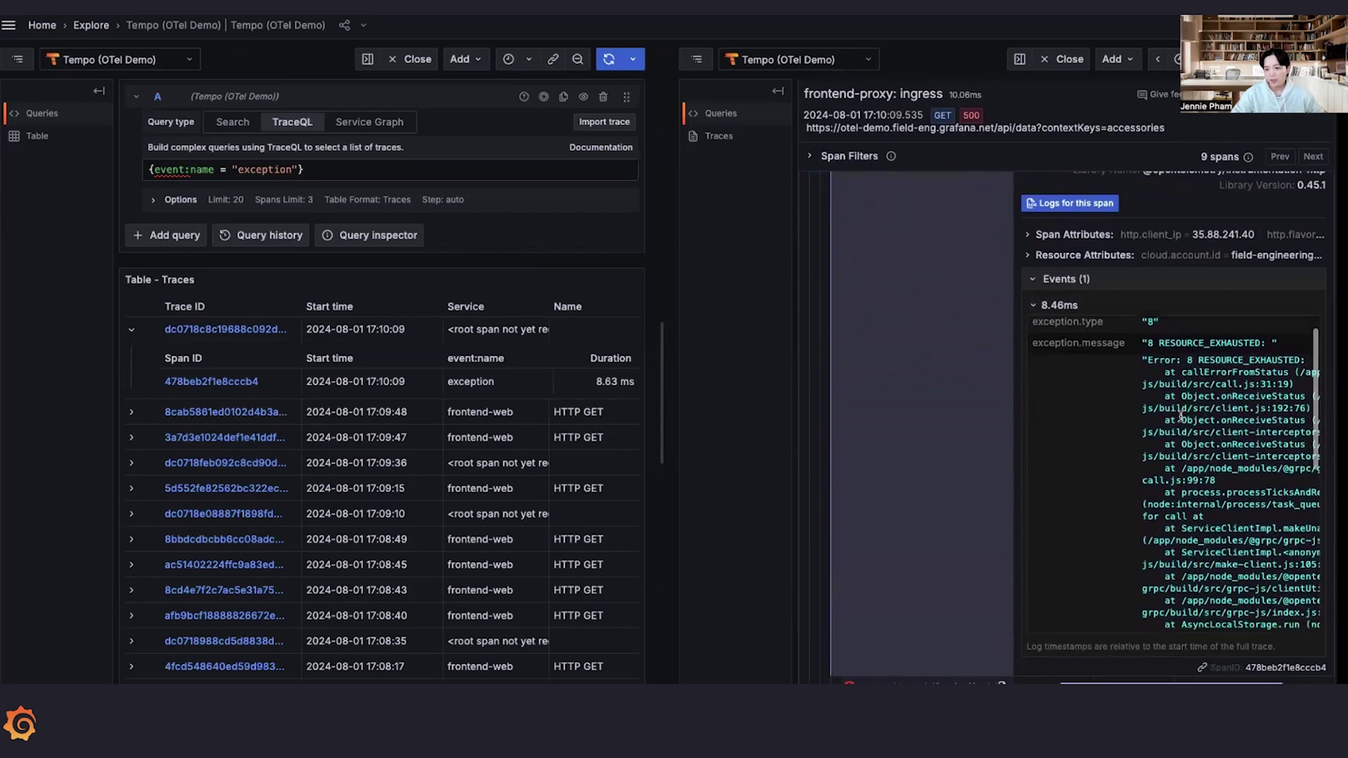
pyautogui.scroll(2, 1179, 414)
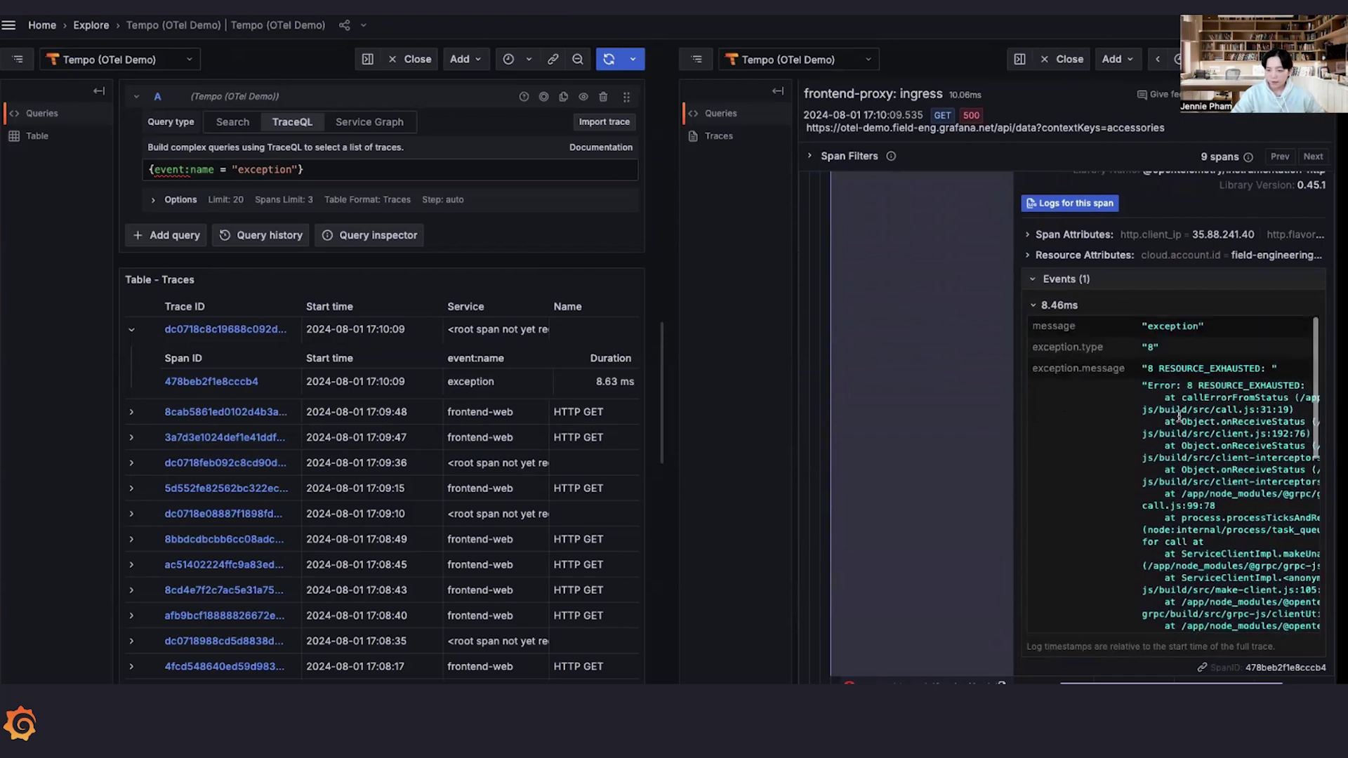
pyautogui.scroll(5, 869, 254)
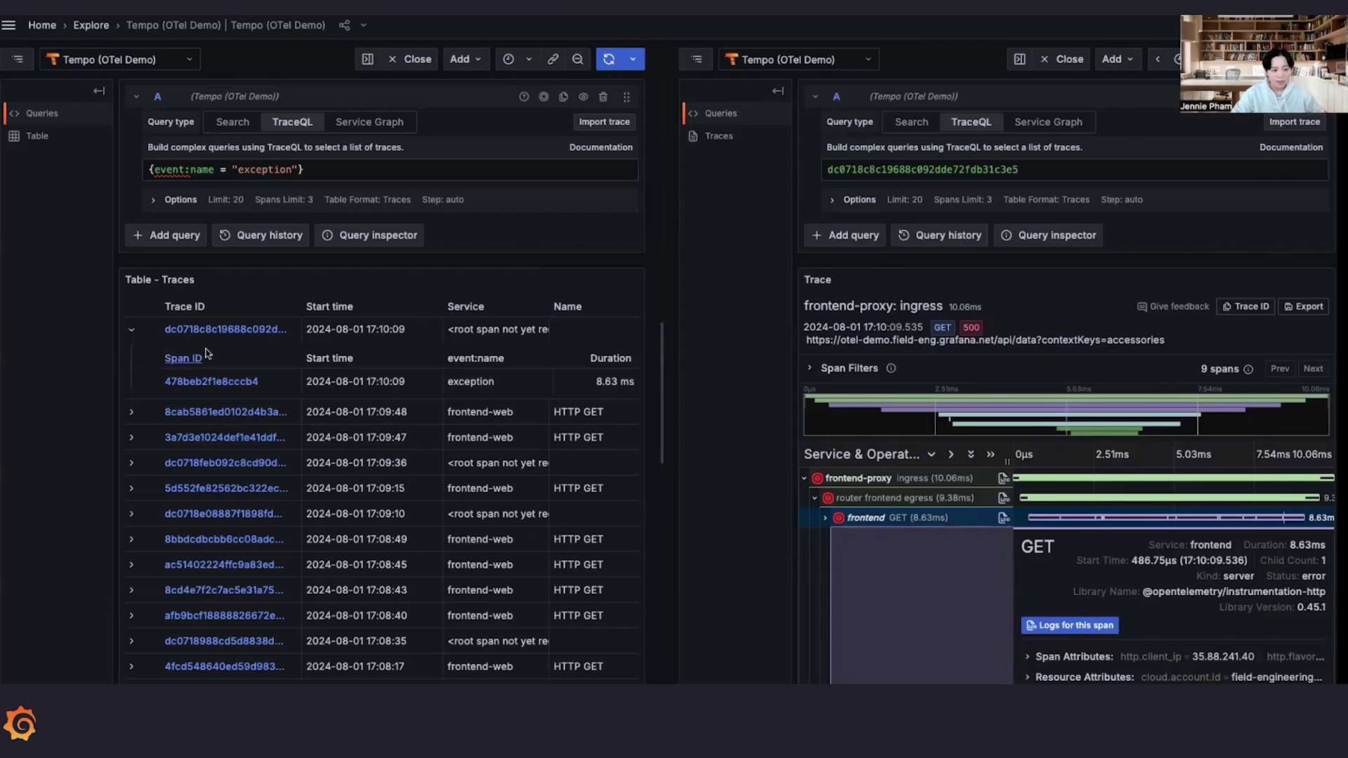
pyautogui.scroll(-1, 149, 385)
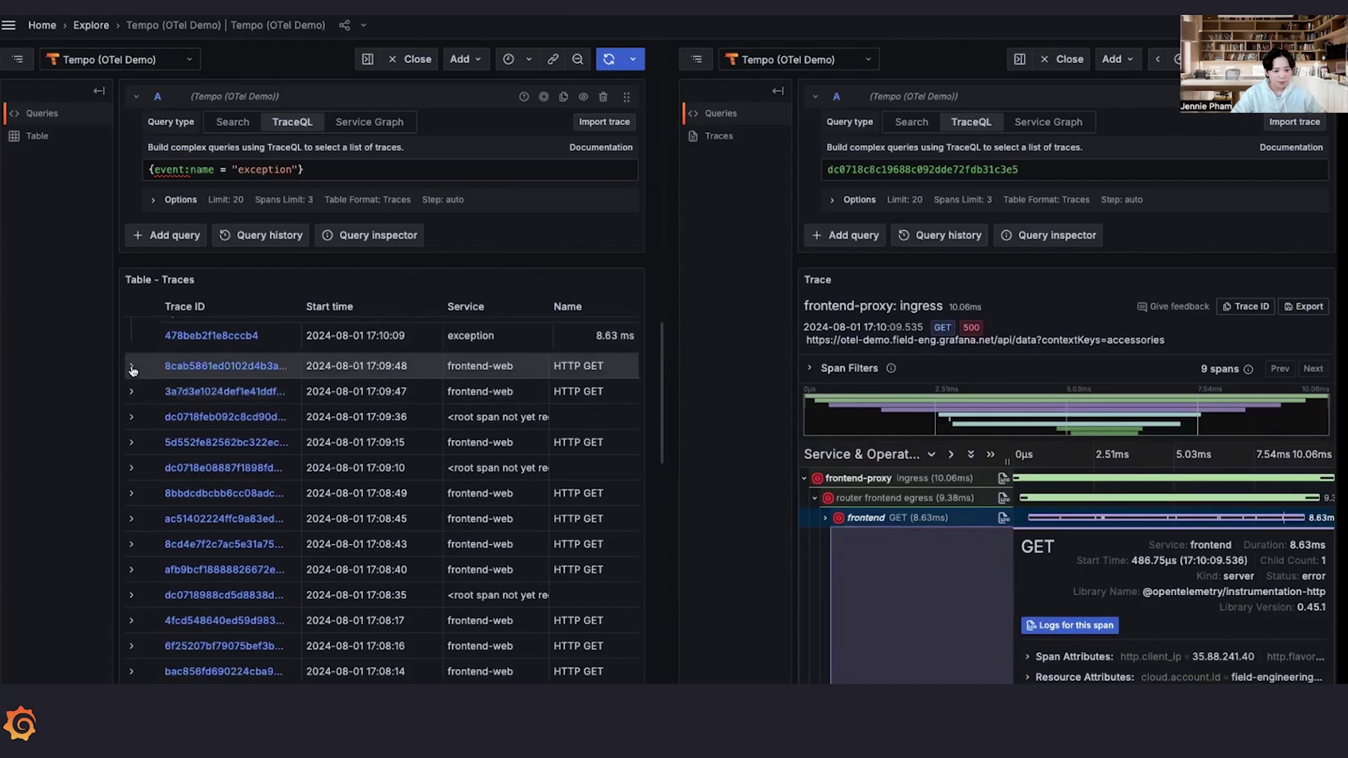
pyautogui.scroll(-3, 151, 421)
pyautogui.click(133, 464)
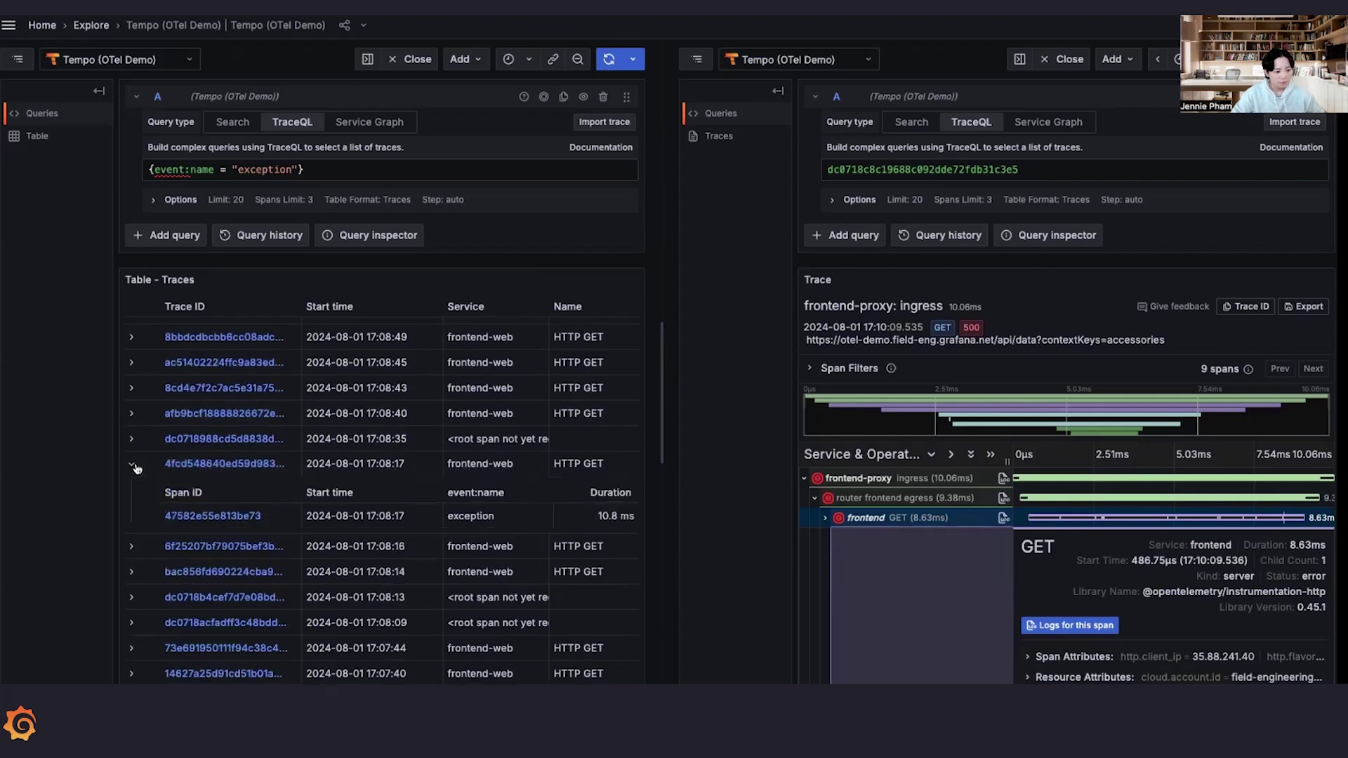
pyautogui.click(199, 517)
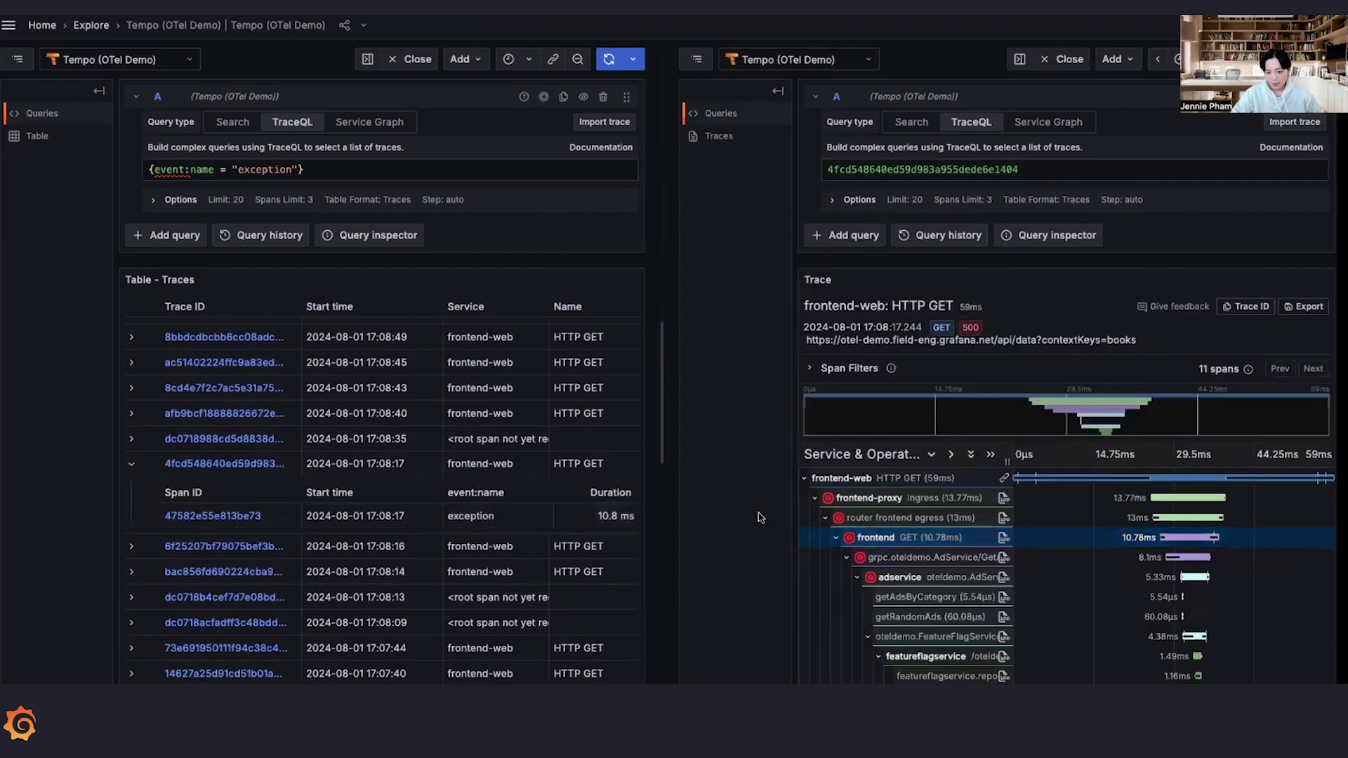
pyautogui.click(937, 544)
pyautogui.scroll(-2, 1021, 561)
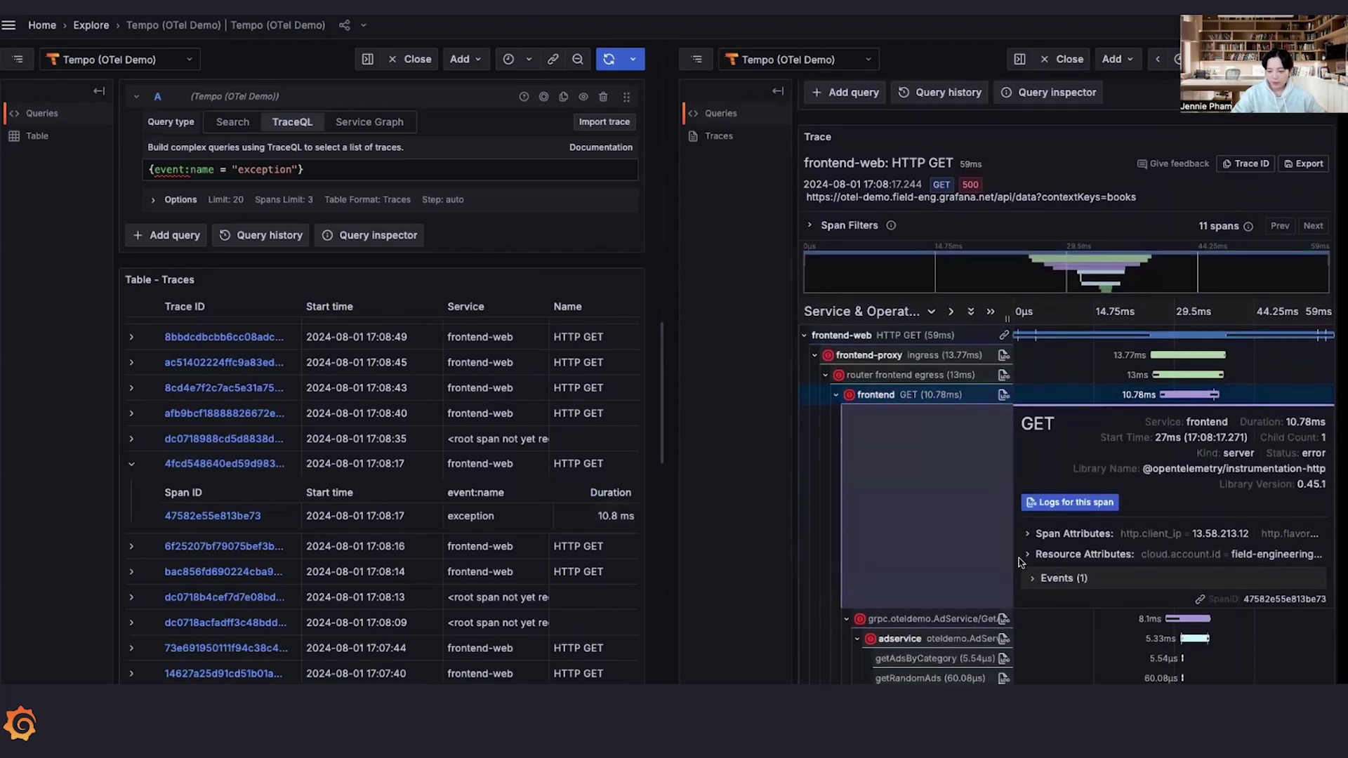
pyautogui.click(1066, 579)
pyautogui.click(1064, 605)
pyautogui.scroll(-2, 1083, 585)
pyautogui.scroll(-1, 1083, 585)
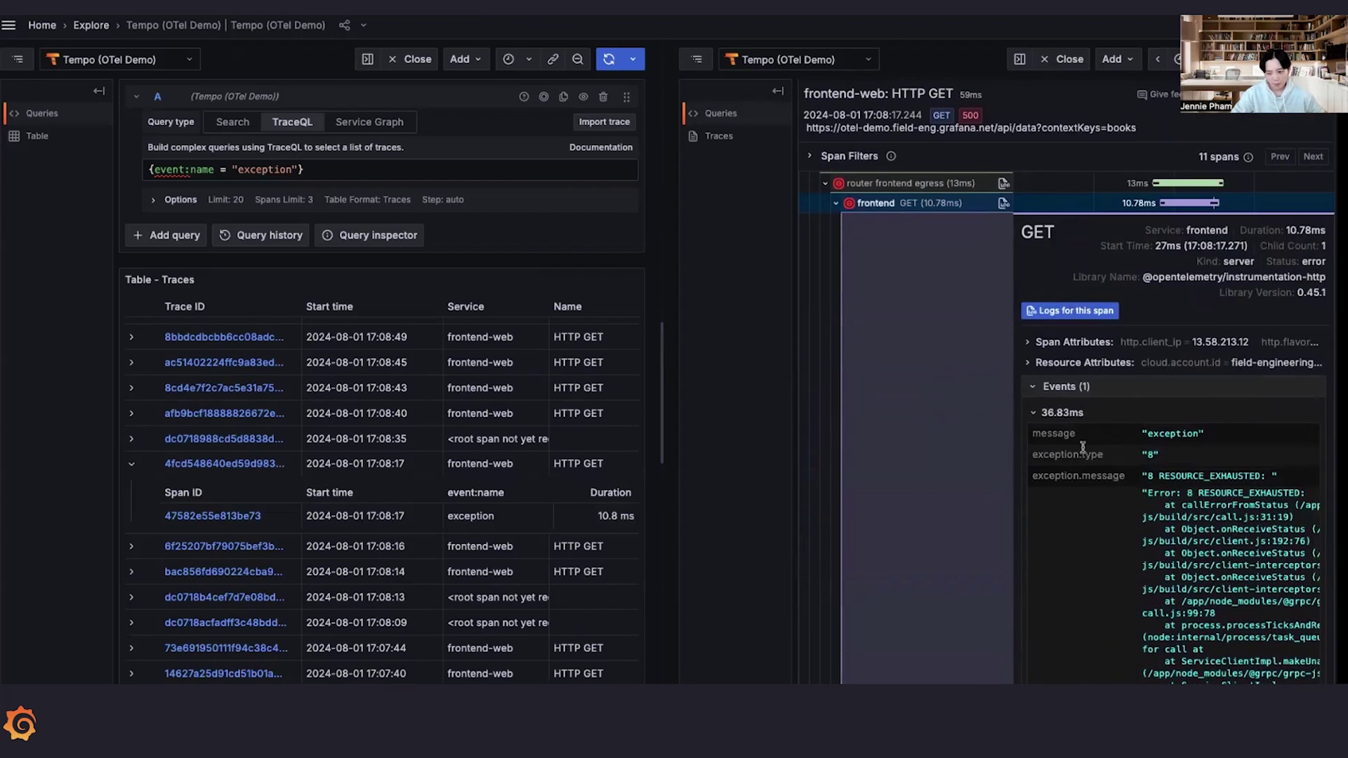
pyautogui.scroll(-5, 1098, 513)
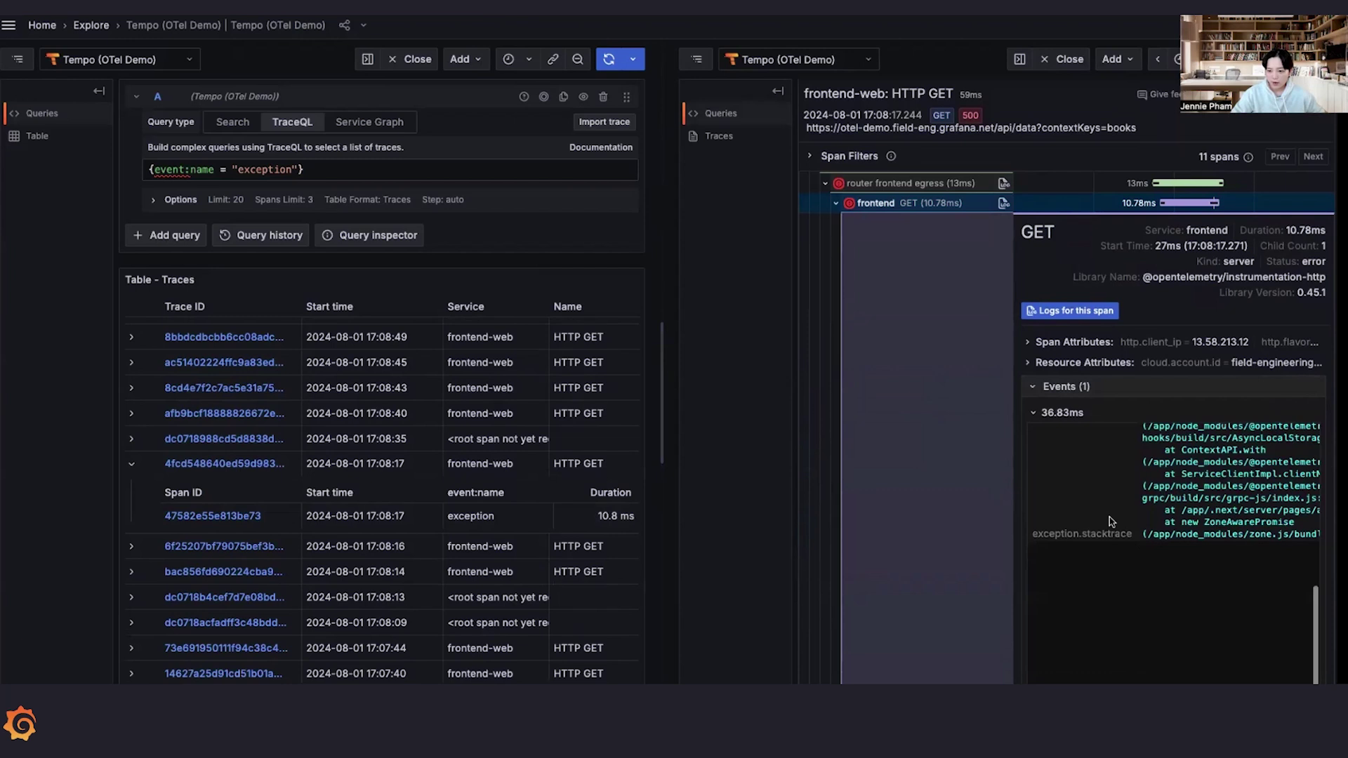
pyautogui.scroll(5, 1111, 521)
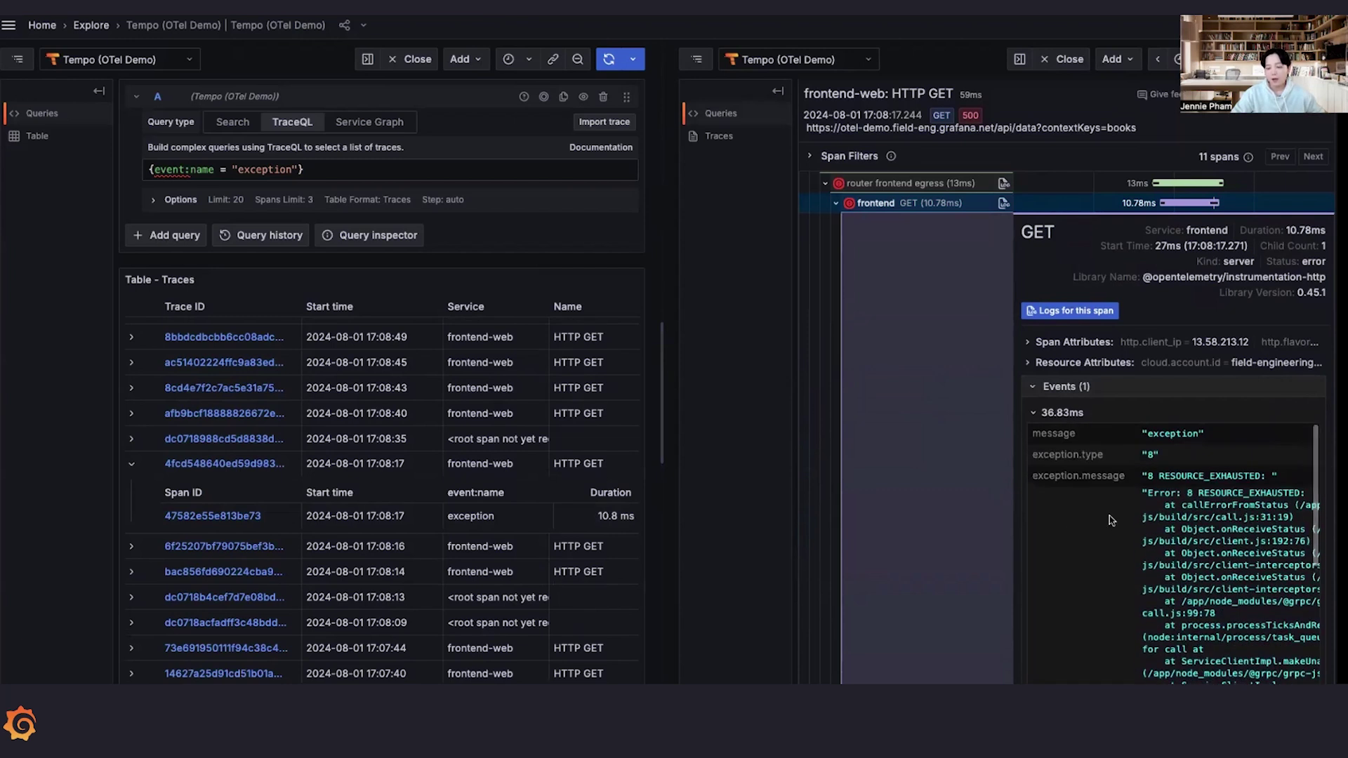
pyautogui.scroll(2, 1111, 521)
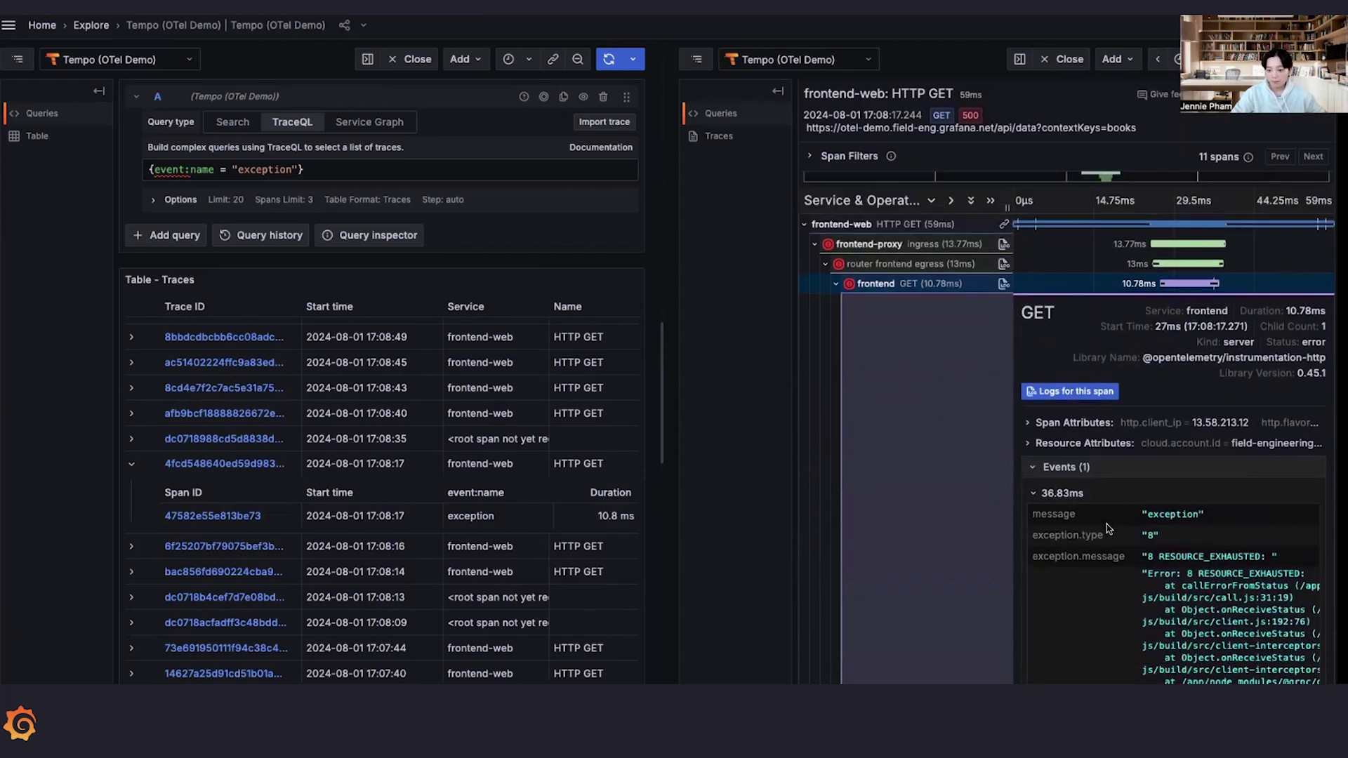
pyautogui.scroll(6, 1108, 528)
pyautogui.doubleClick(264, 170)
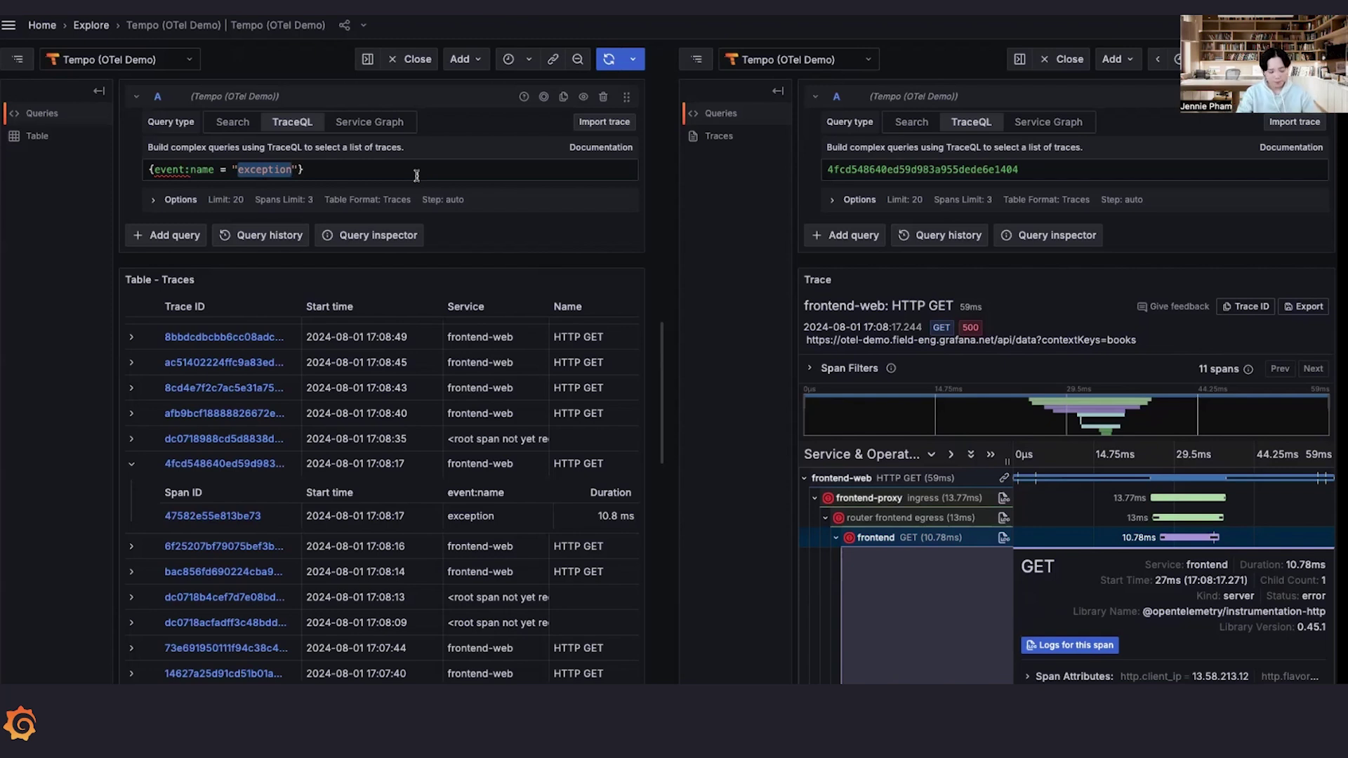
# Replace "exception" with "response" and make the operator =~, then run the query.
pyautogui.write('resp')
pyautogui.write('onse')
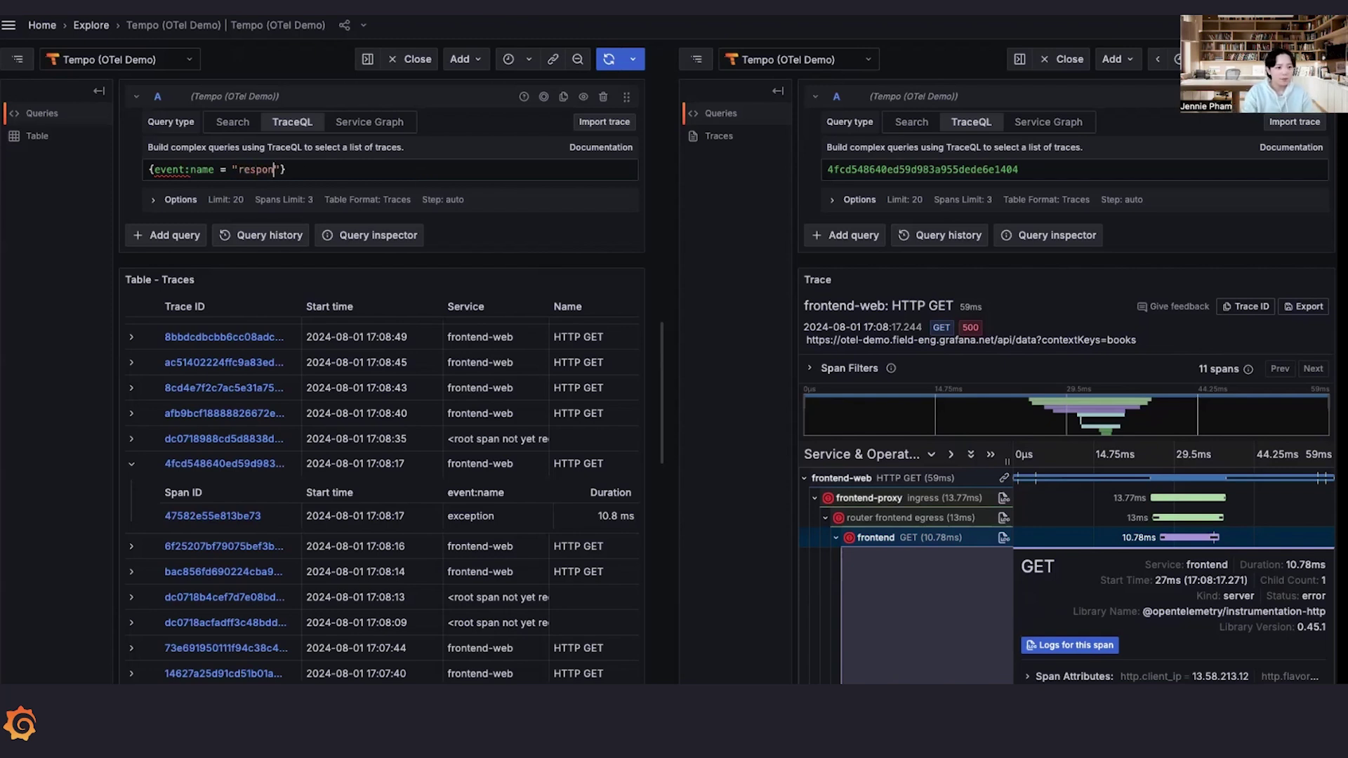
pyautogui.click(226, 170)
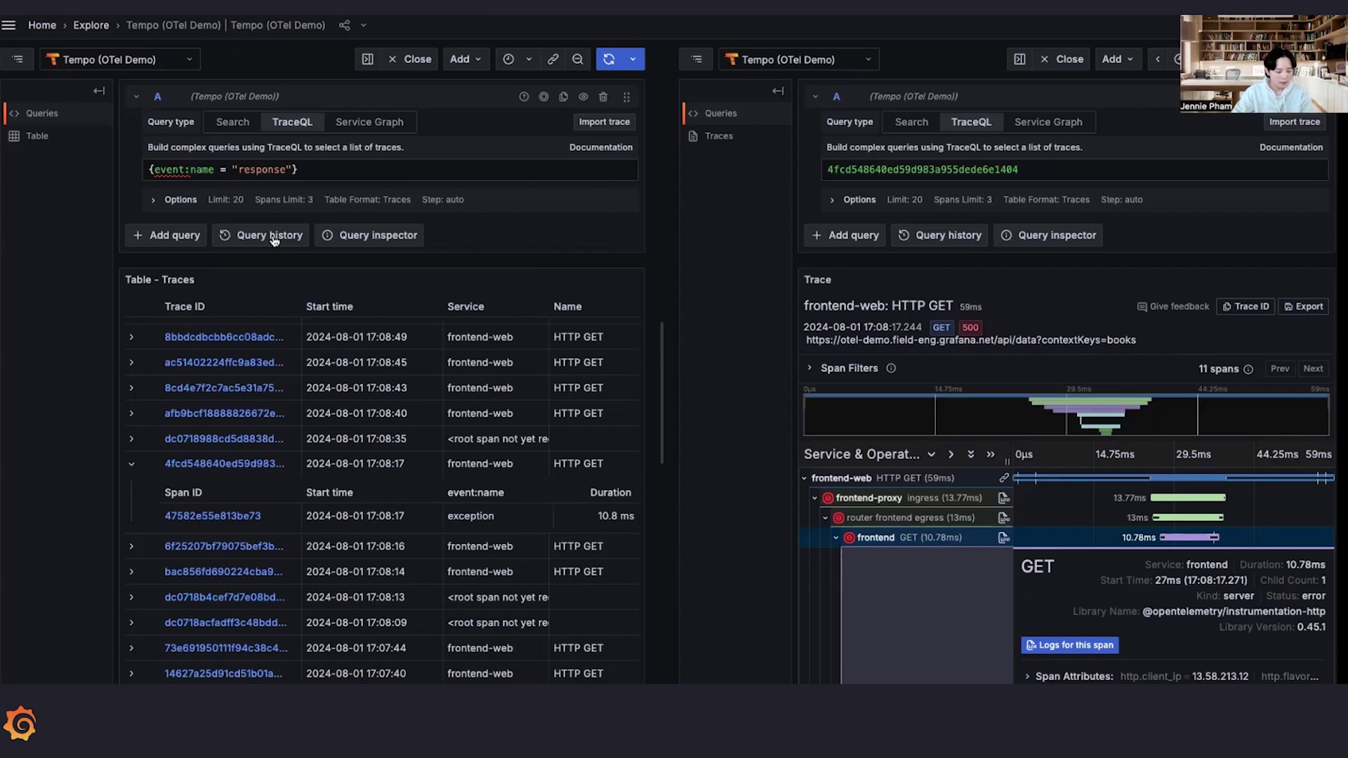
pyautogui.write('~')
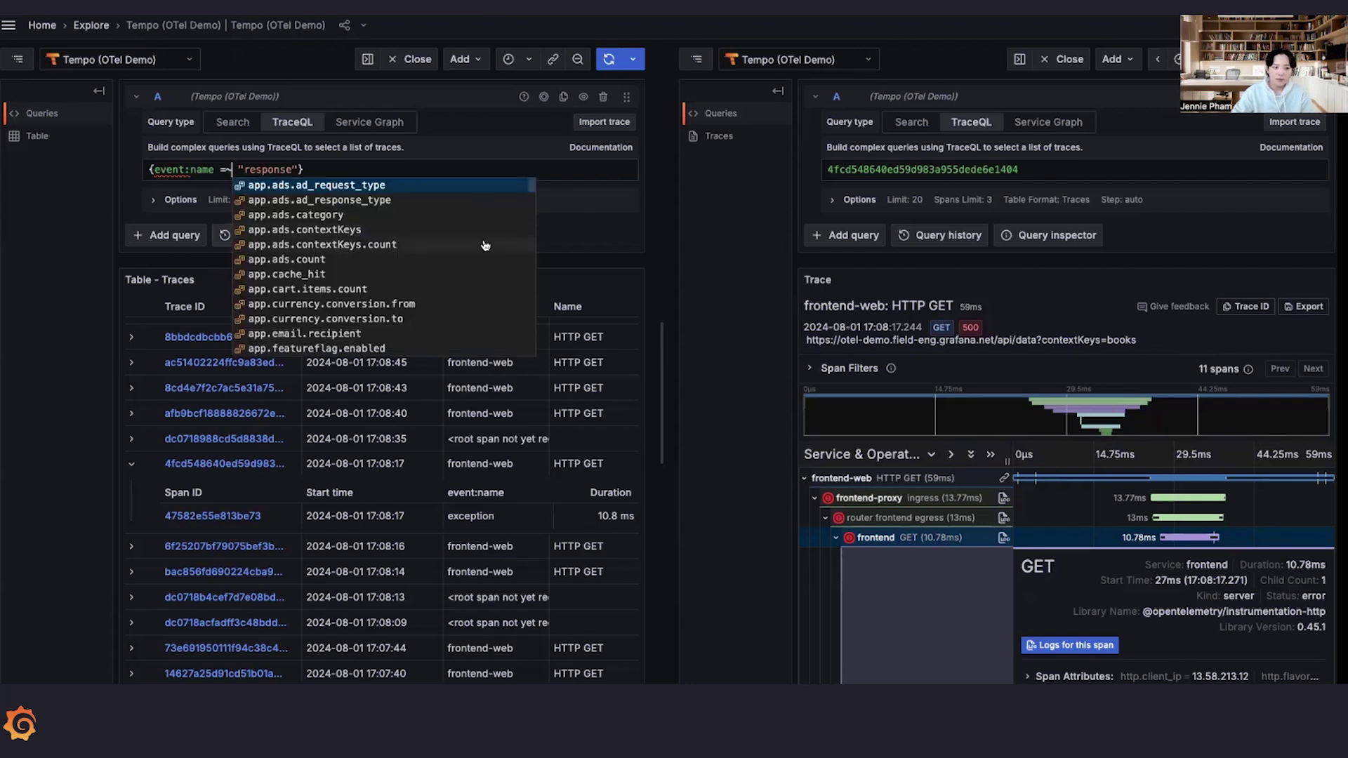
pyautogui.click(466, 163)
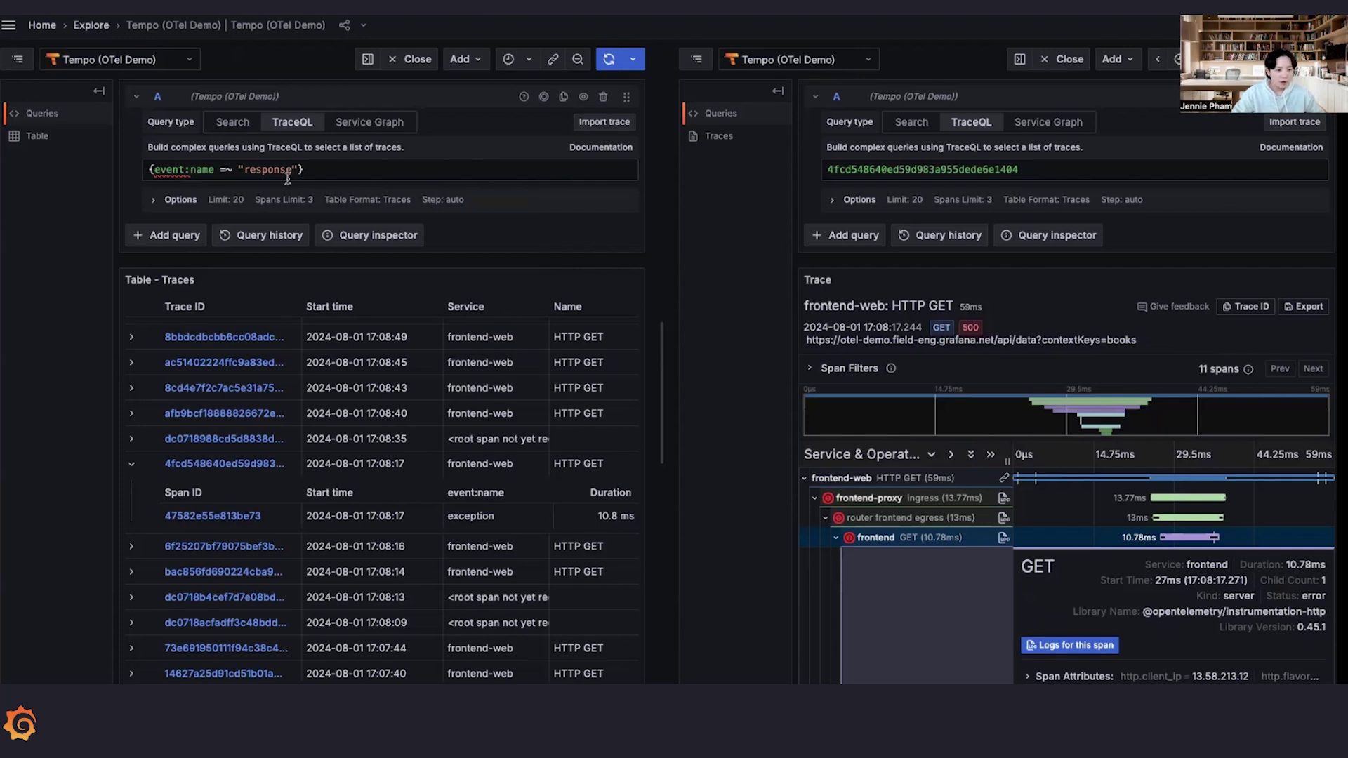
pyautogui.click(601, 59)
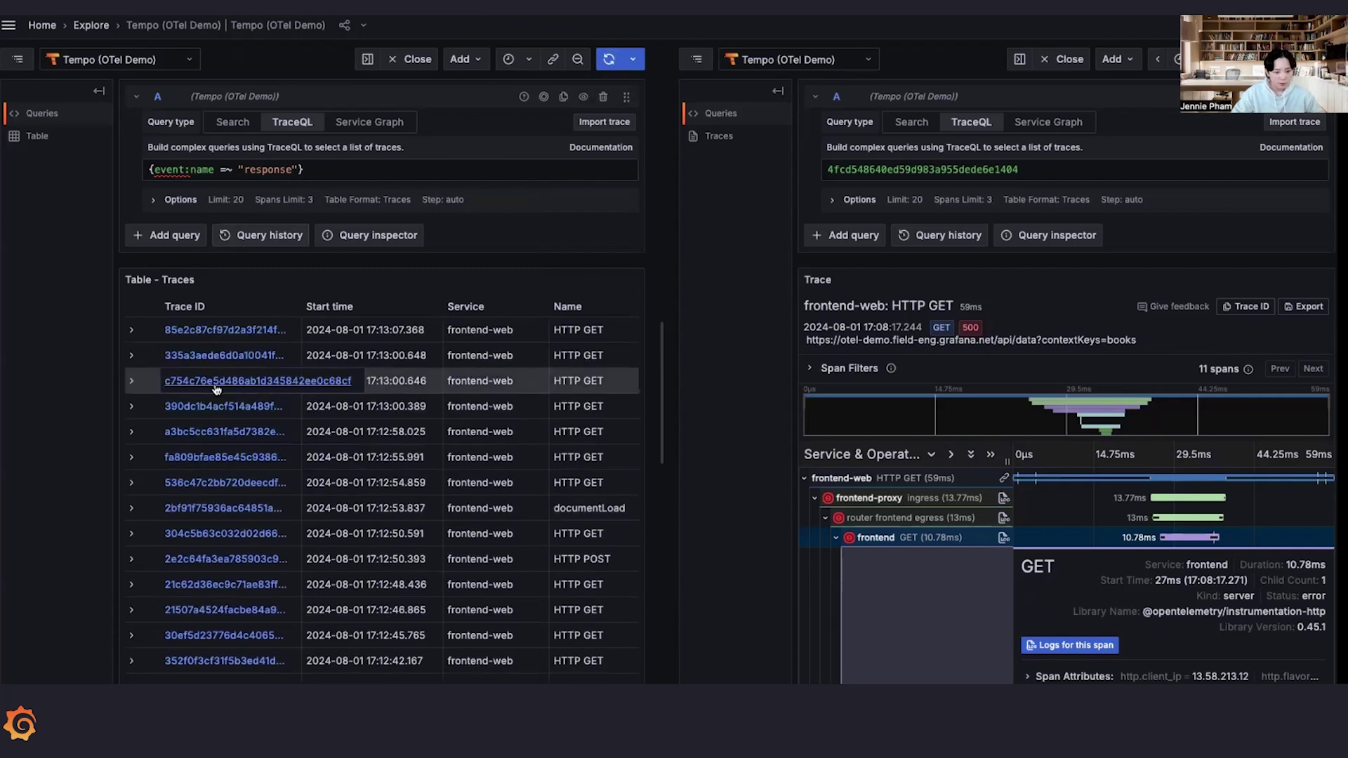
# Expand the documentLoad trace and open its first responseEnd span's trace.
pyautogui.click(132, 508)
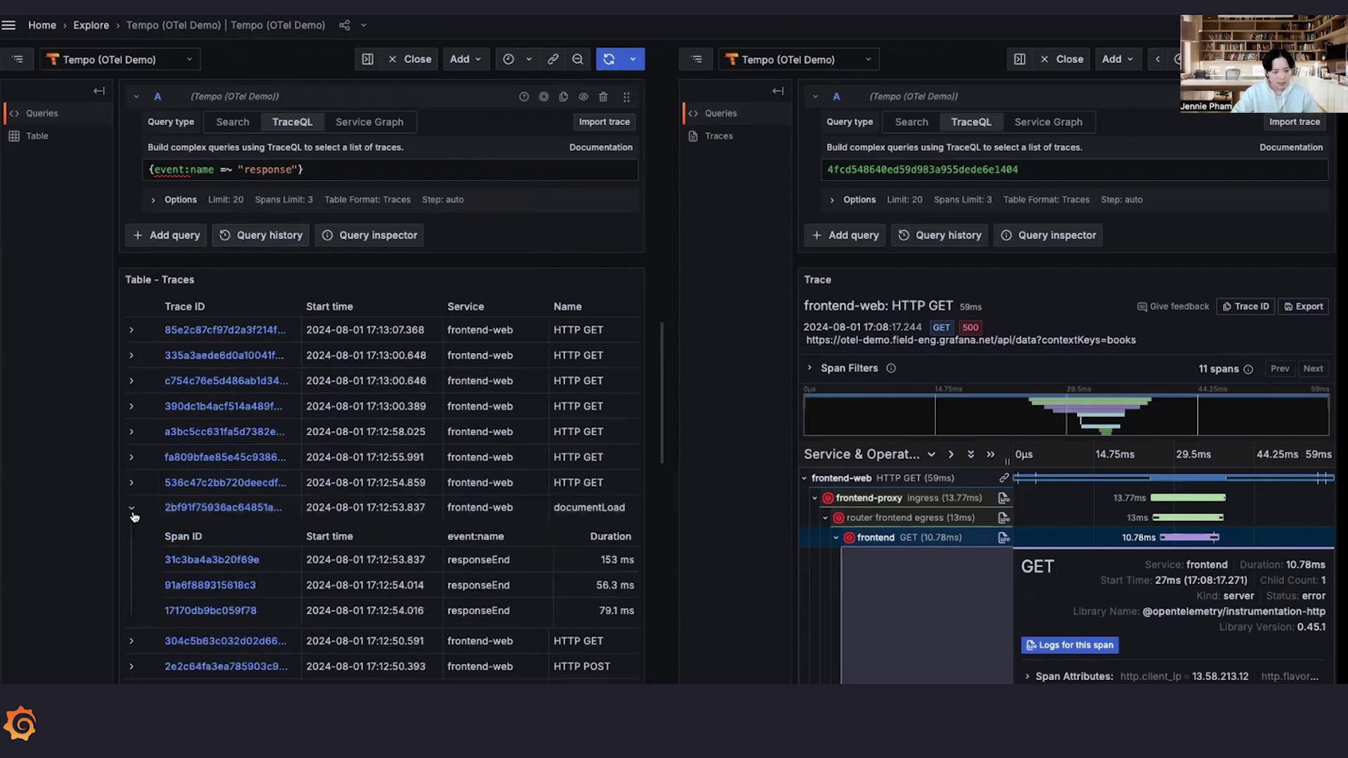
pyautogui.scroll(-2, 140, 477)
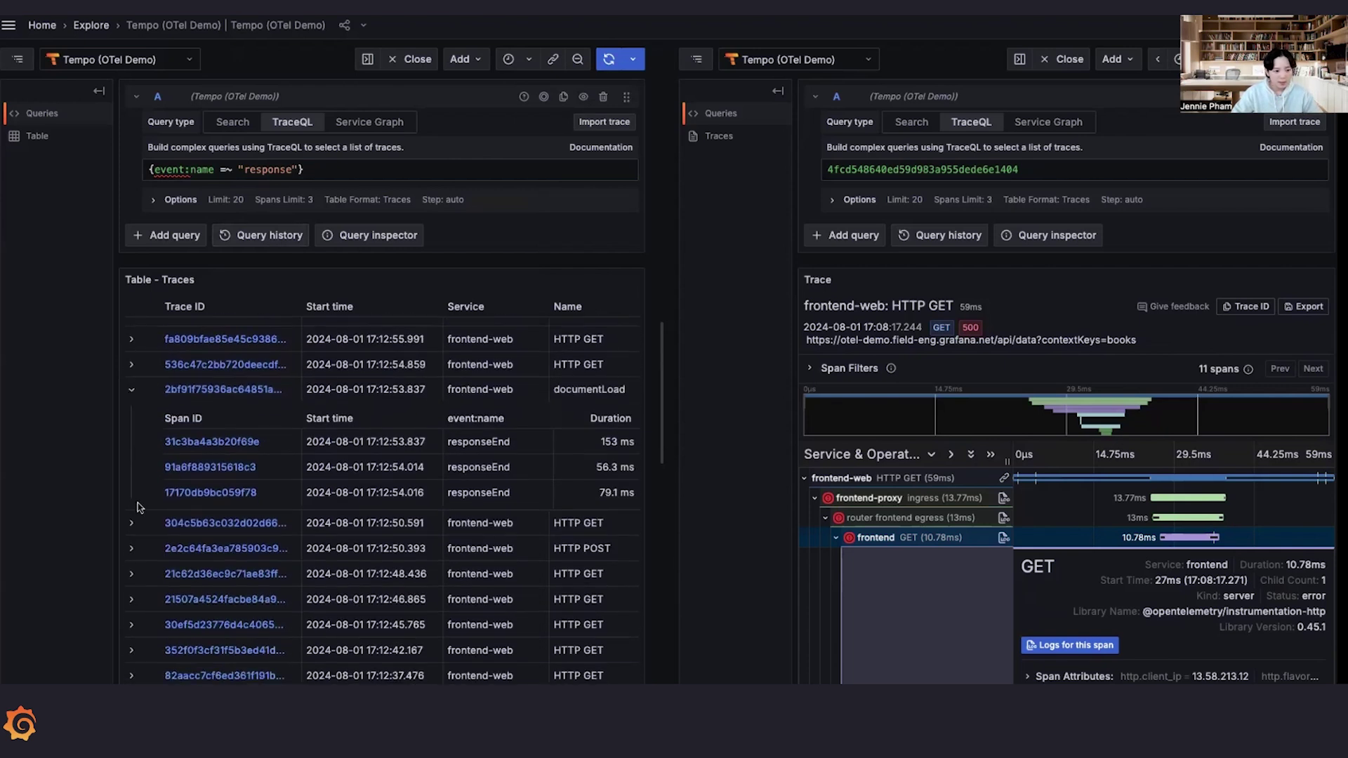
pyautogui.click(215, 442)
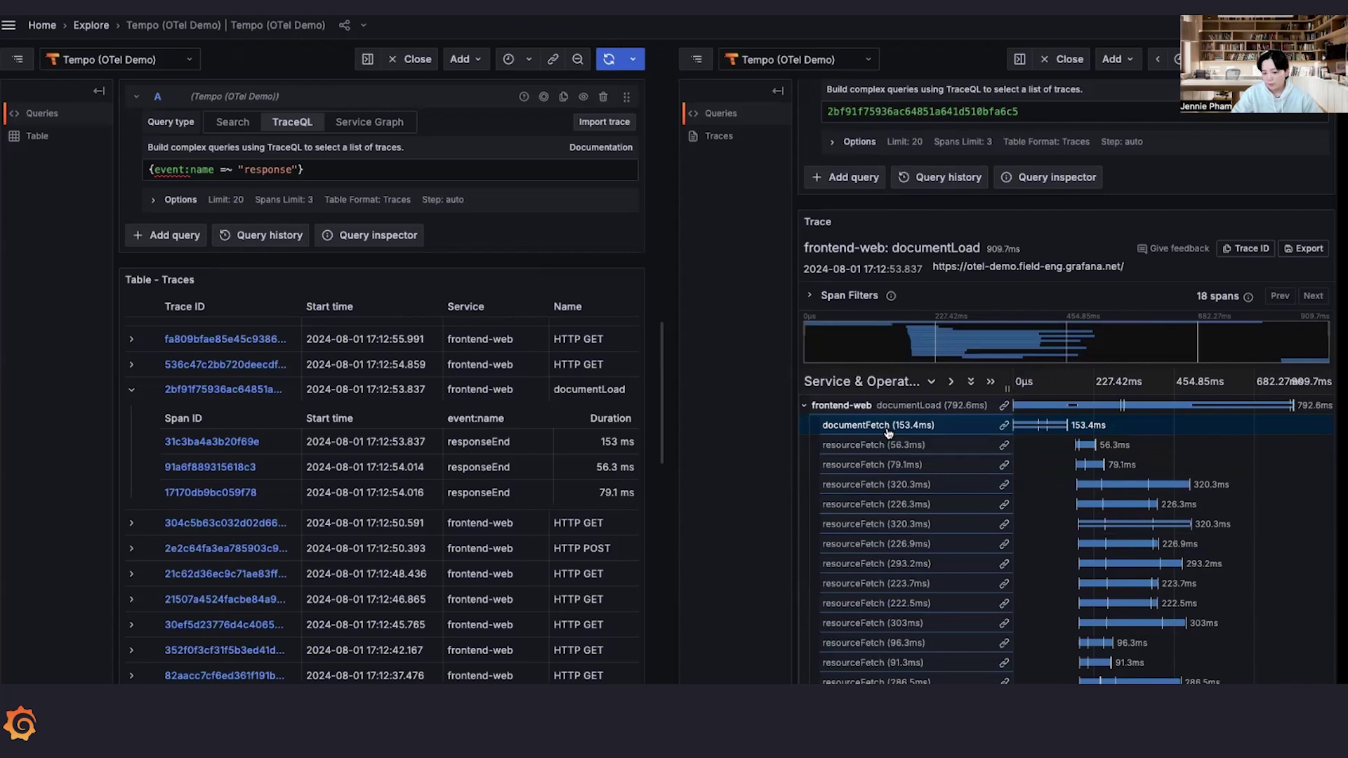
# Show the documentFetch span's eight events, fetchStart through responseEnd.
pyautogui.click(888, 427)
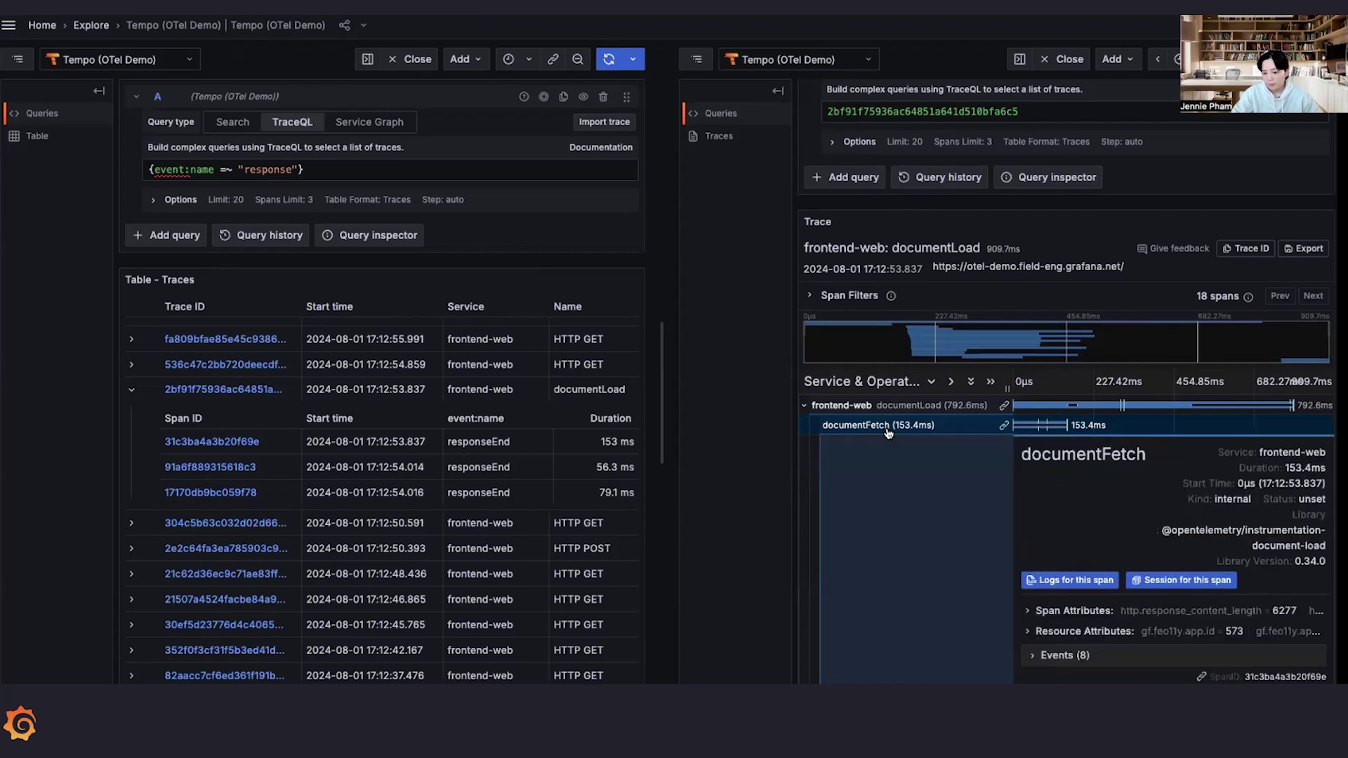
pyautogui.click(1078, 655)
pyautogui.scroll(-5, 1074, 646)
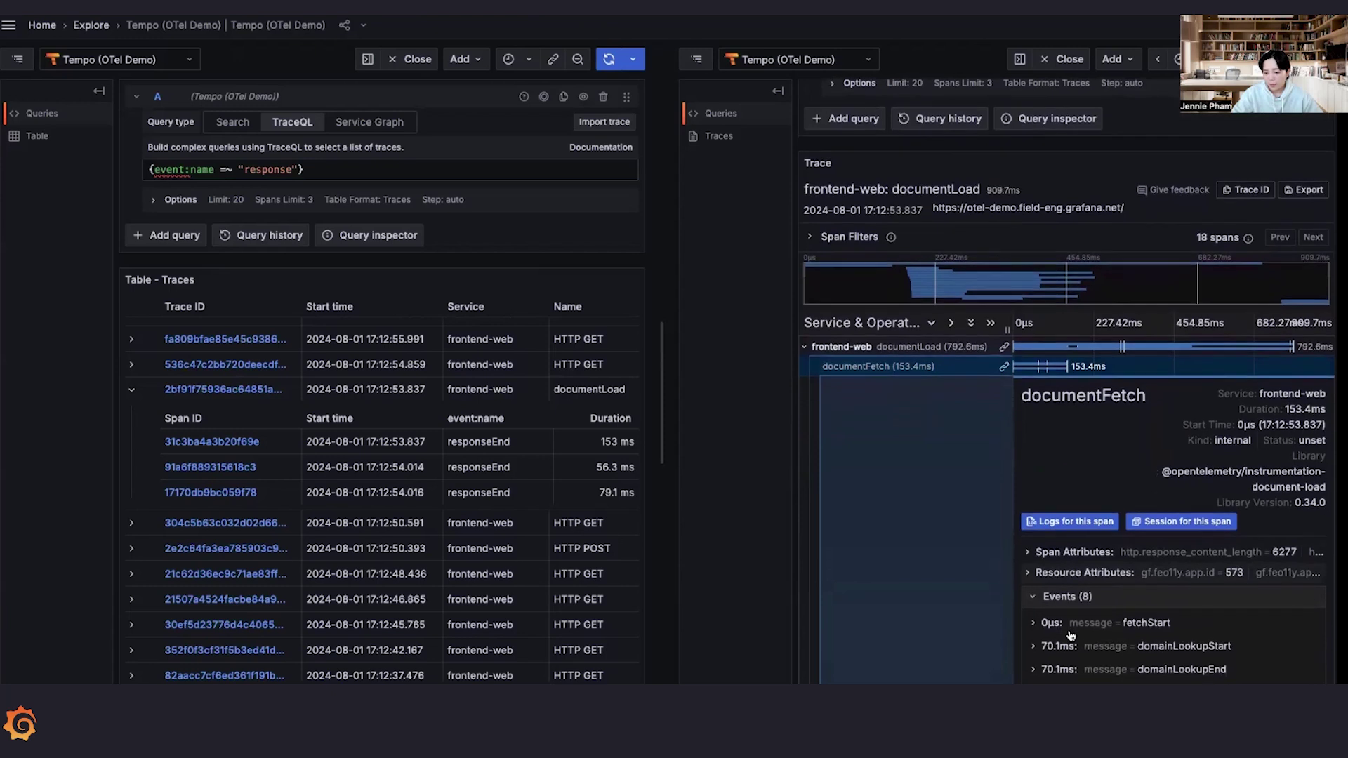
pyautogui.scroll(-1, 1069, 635)
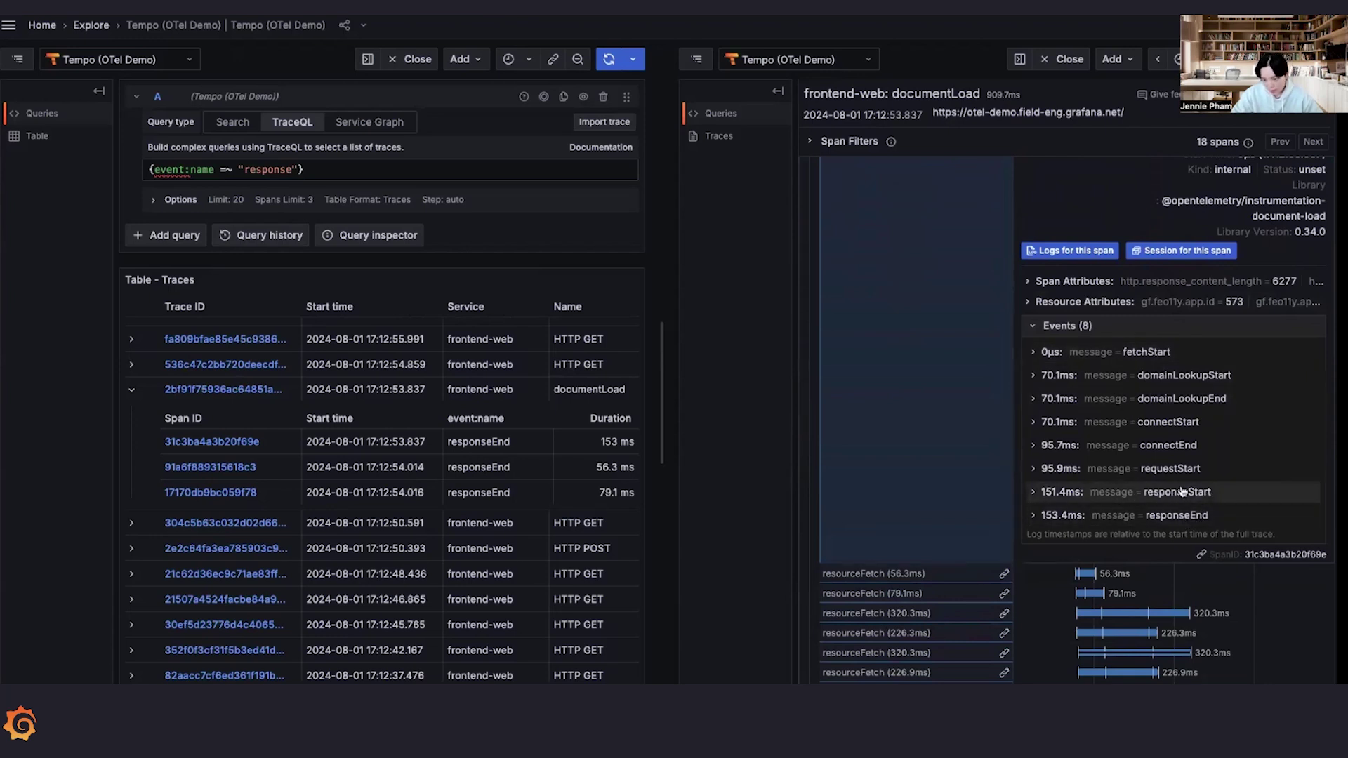
pyautogui.scroll(1, 1201, 455)
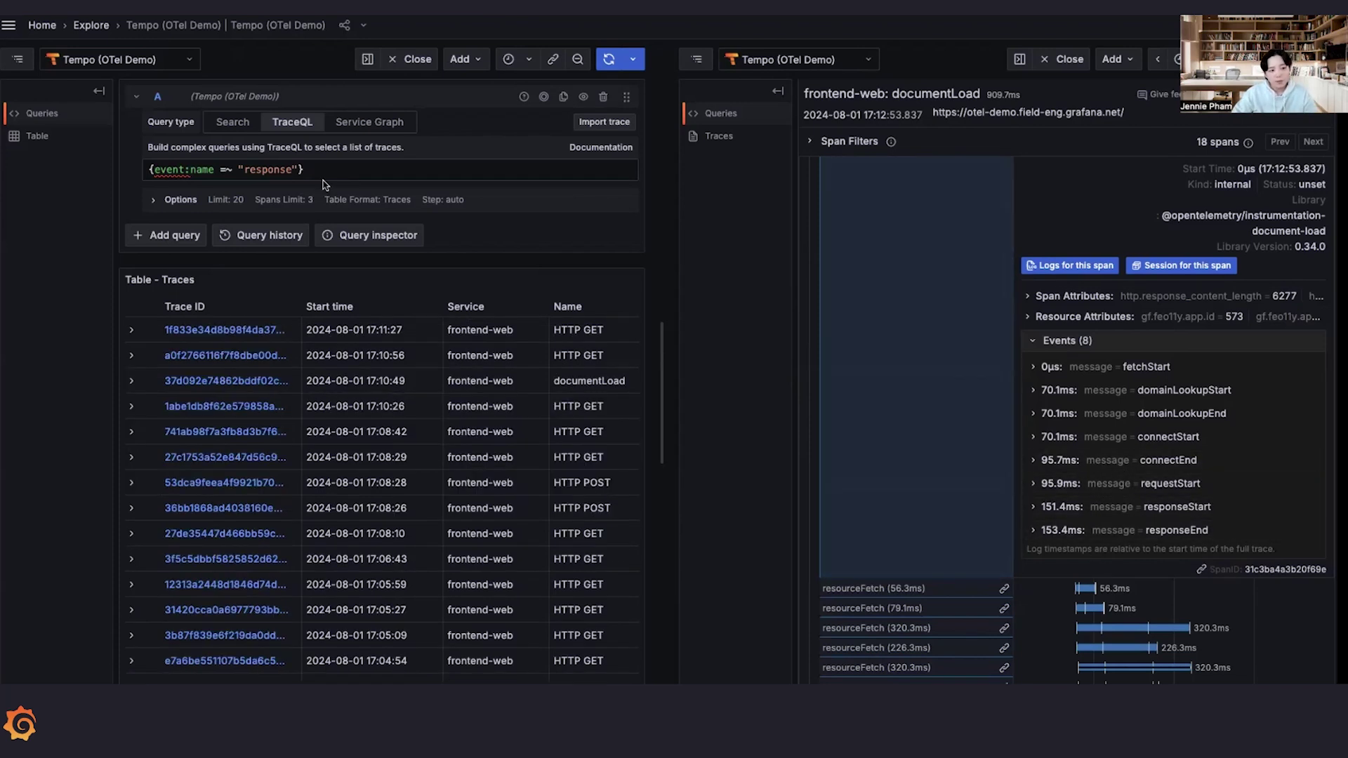
# Revert the query to {event:name = "exception"} and rerun it.
pyautogui.doubleClick(279, 170)
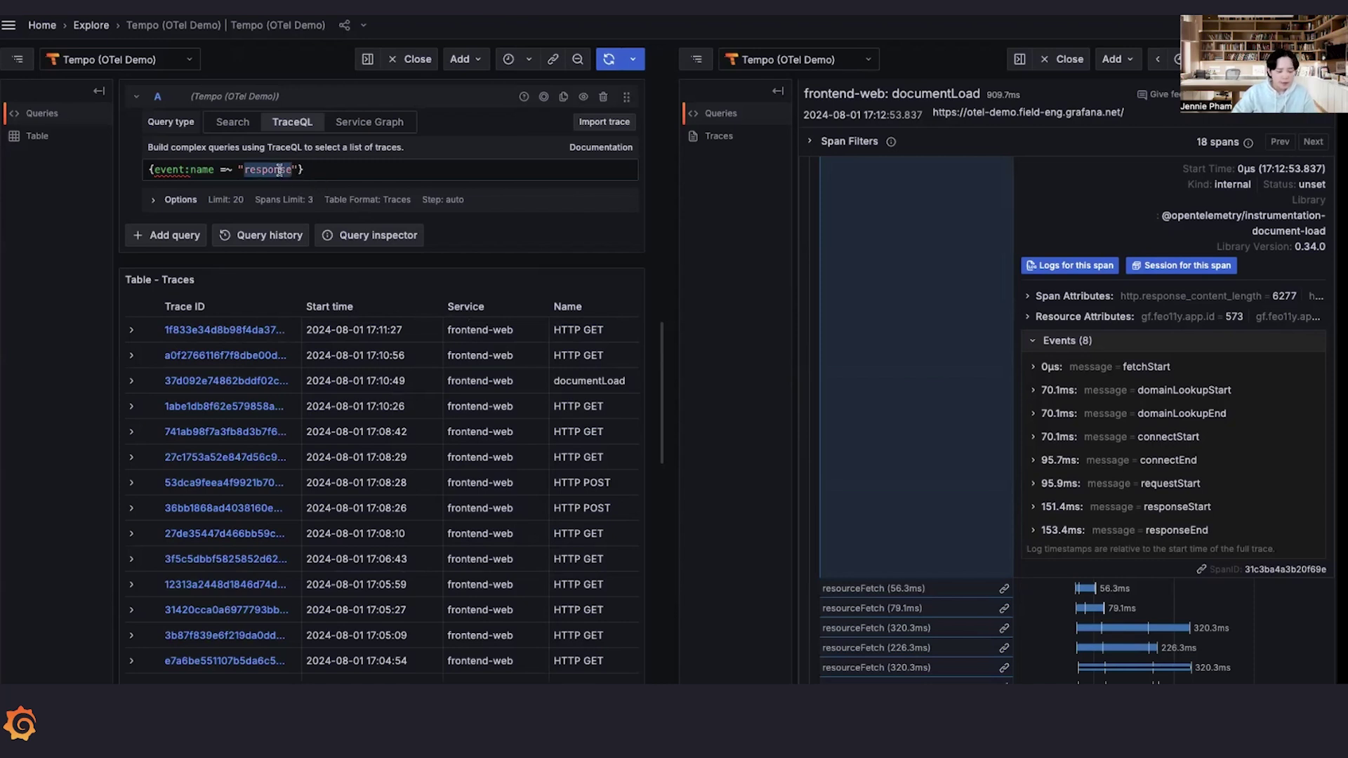
pyautogui.click(231, 169)
pyautogui.press('BackSpace')
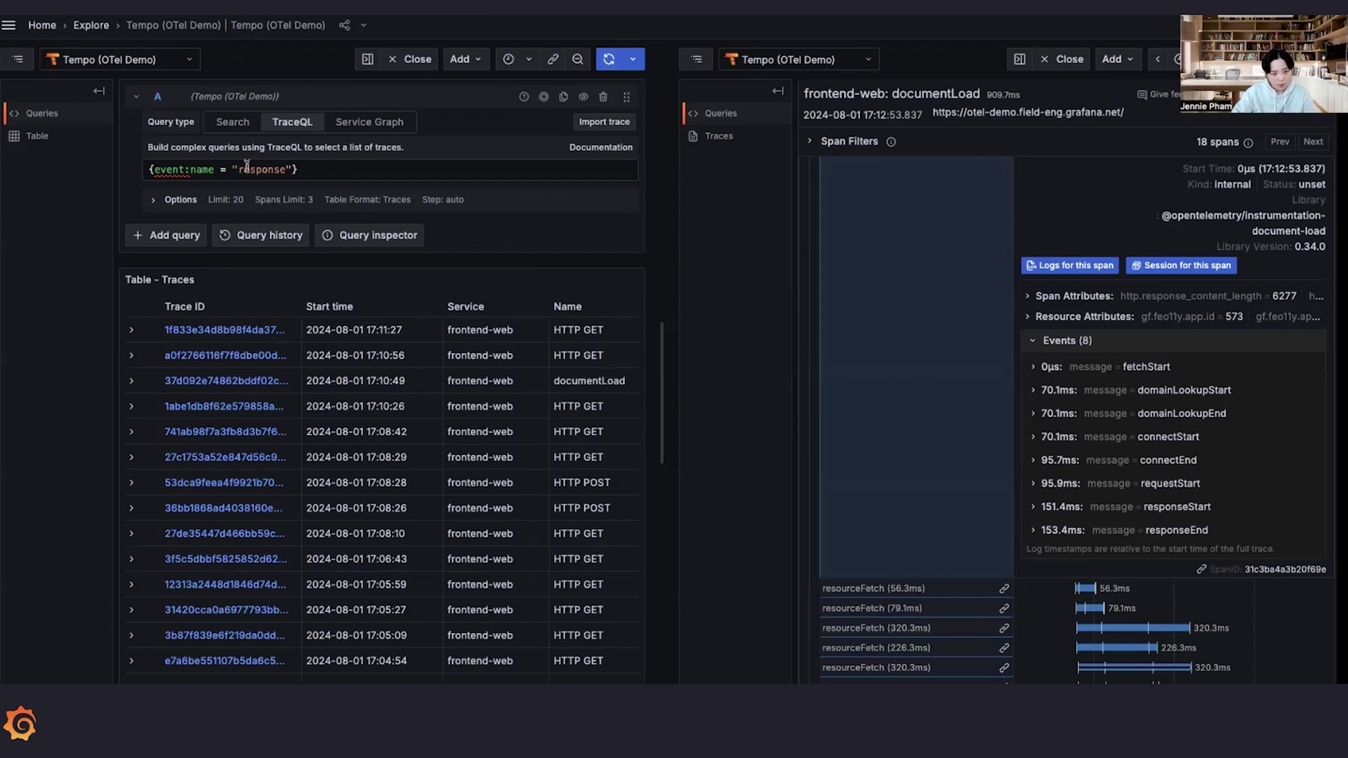
pyautogui.doubleClick(247, 169)
pyautogui.write('exception')
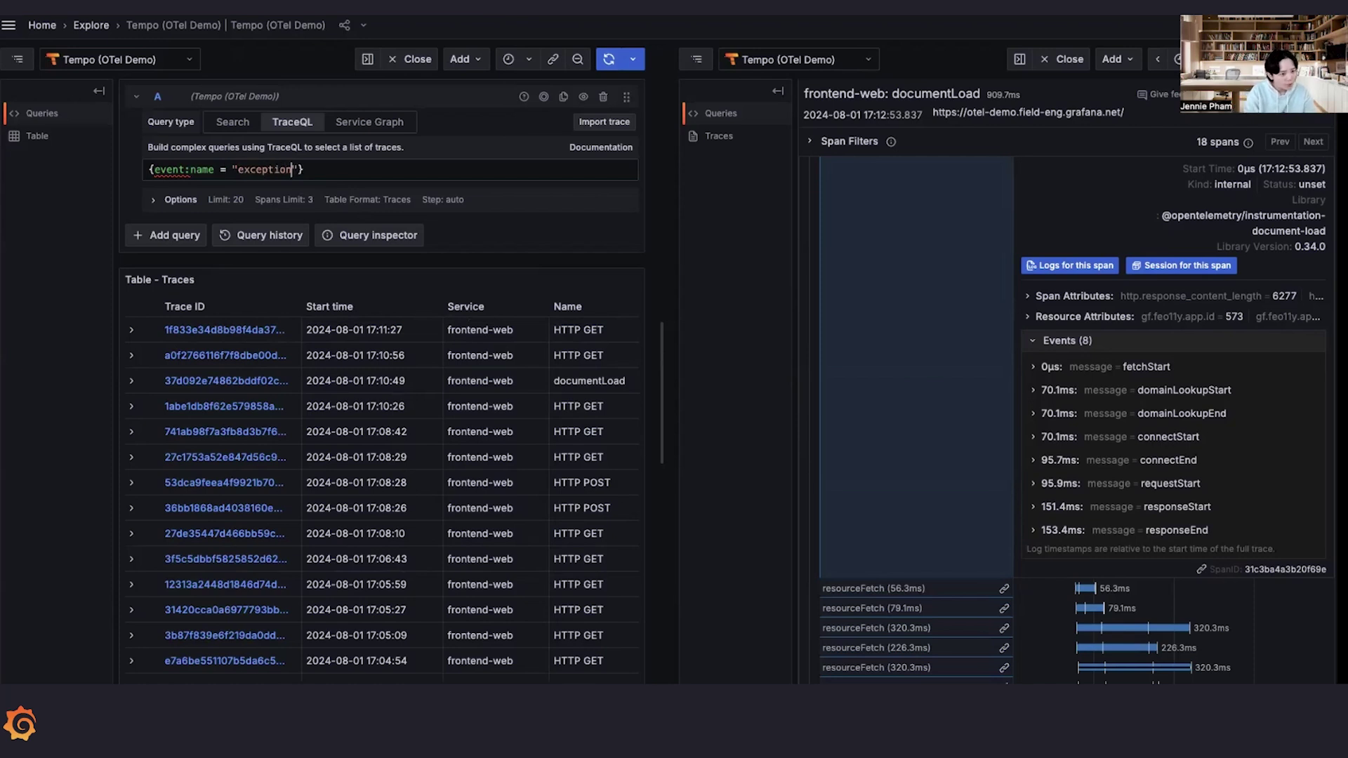
pyautogui.hotkey('shift', 'Return')
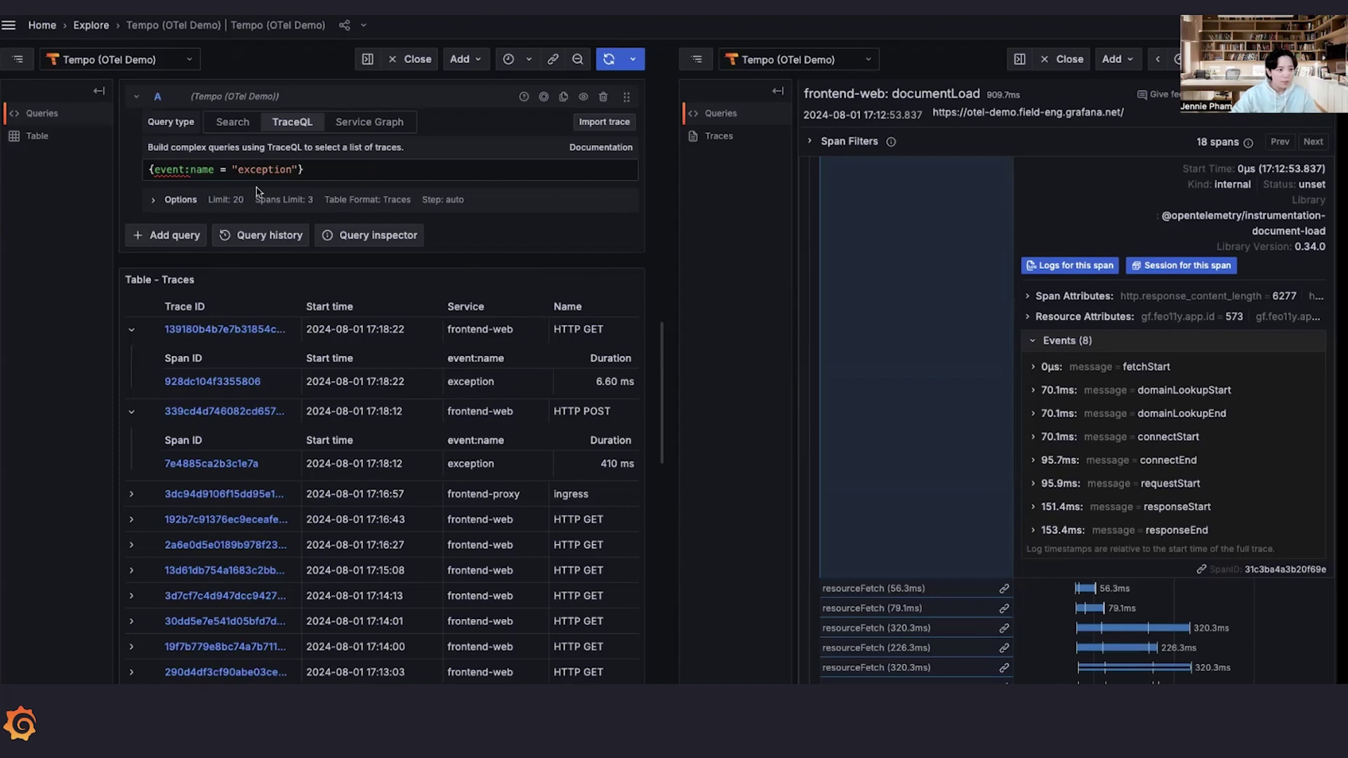
# Change the query's attribute from event:name to event.exception.message.
pyautogui.doubleClick(202, 170)
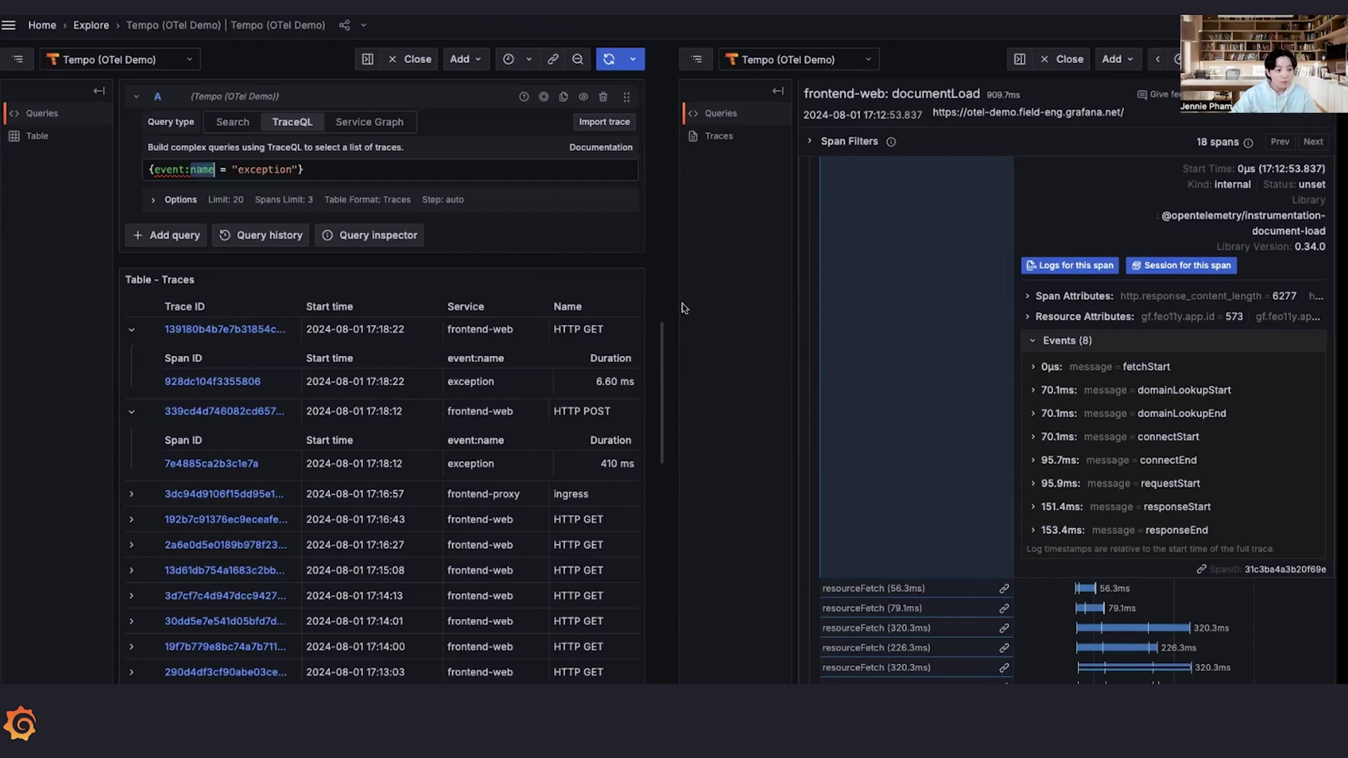
pyautogui.press('BackSpace')
pyautogui.press('BackSpace')
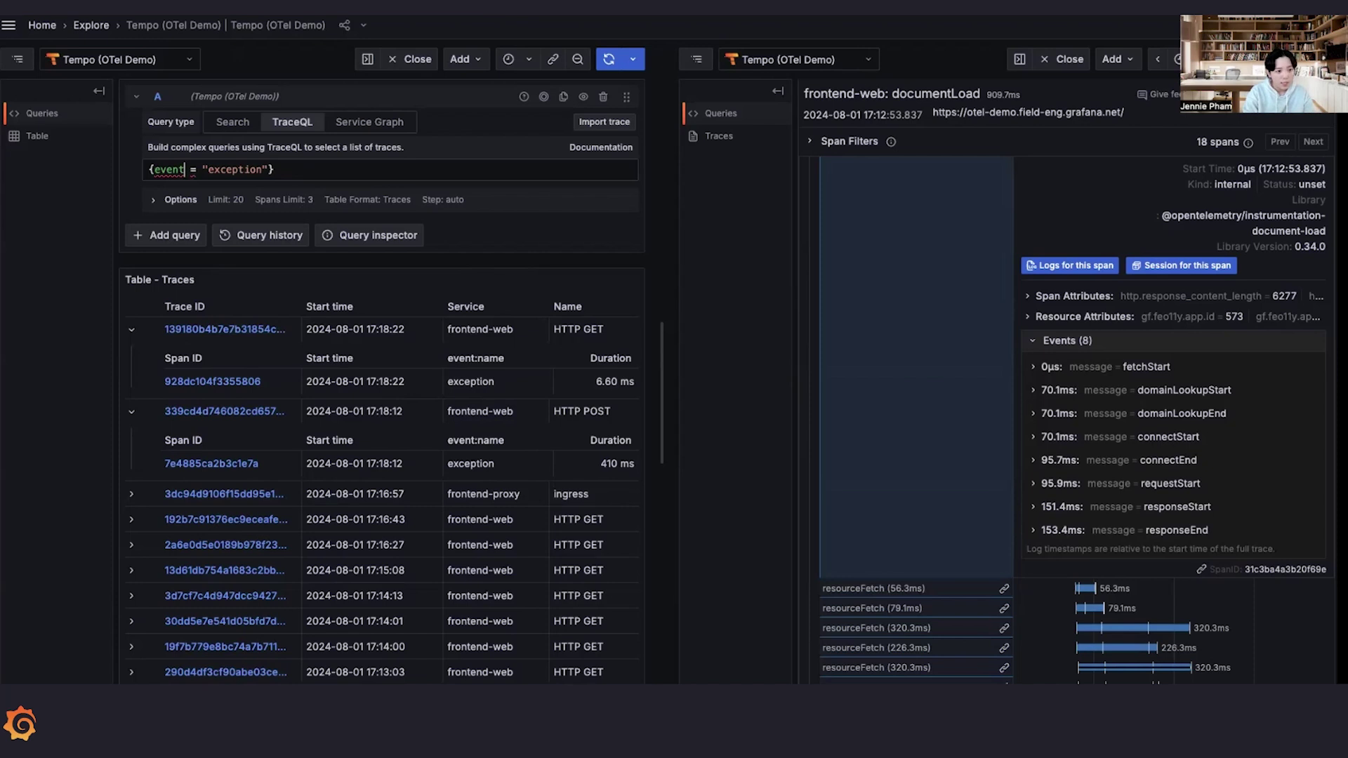
pyautogui.write('.')
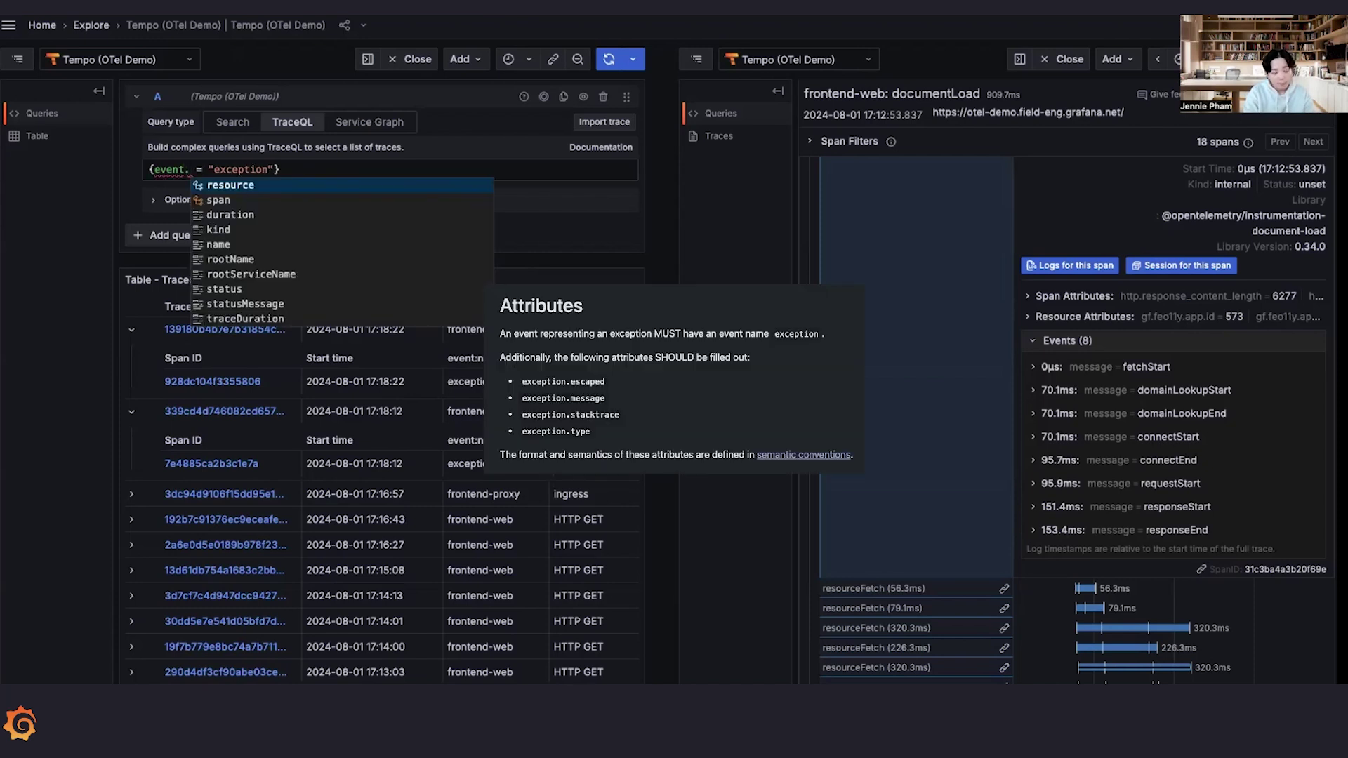
pyautogui.write('exception')
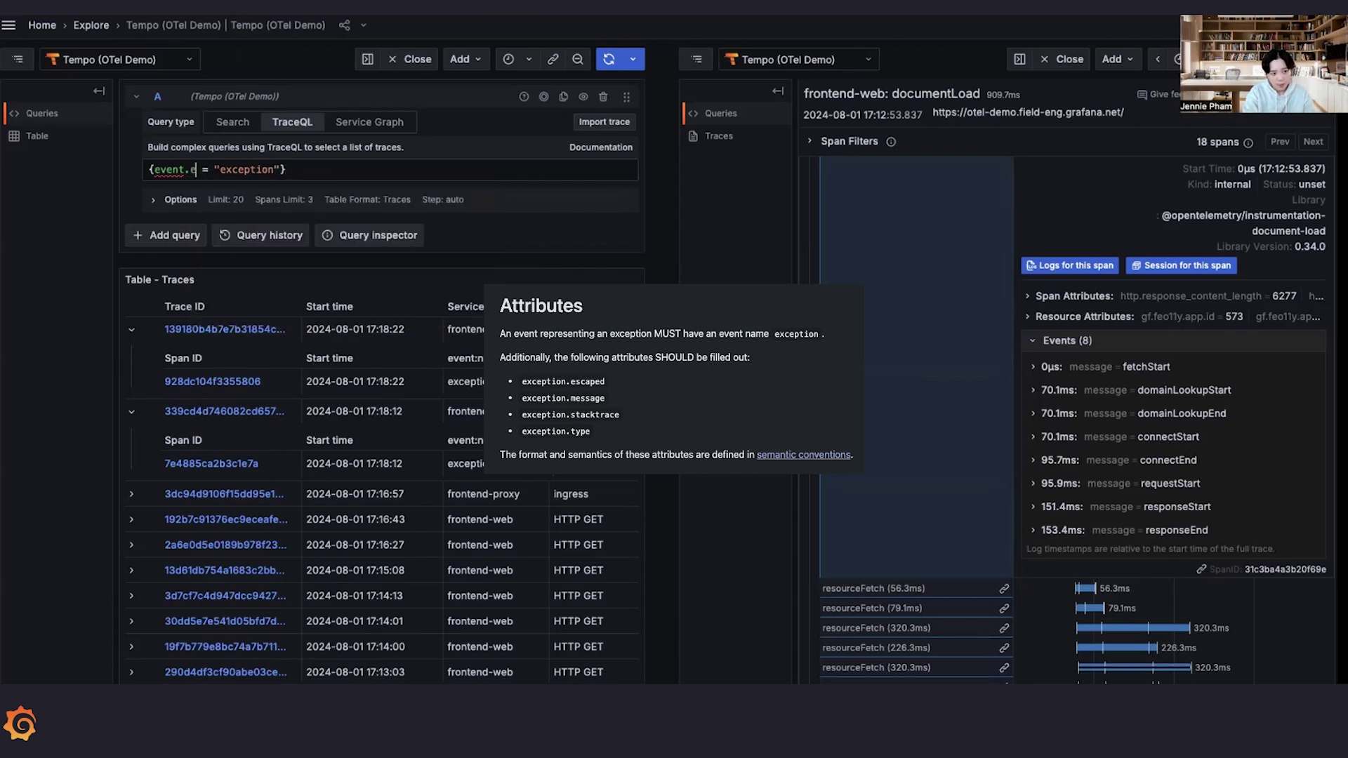
pyautogui.write('.message')
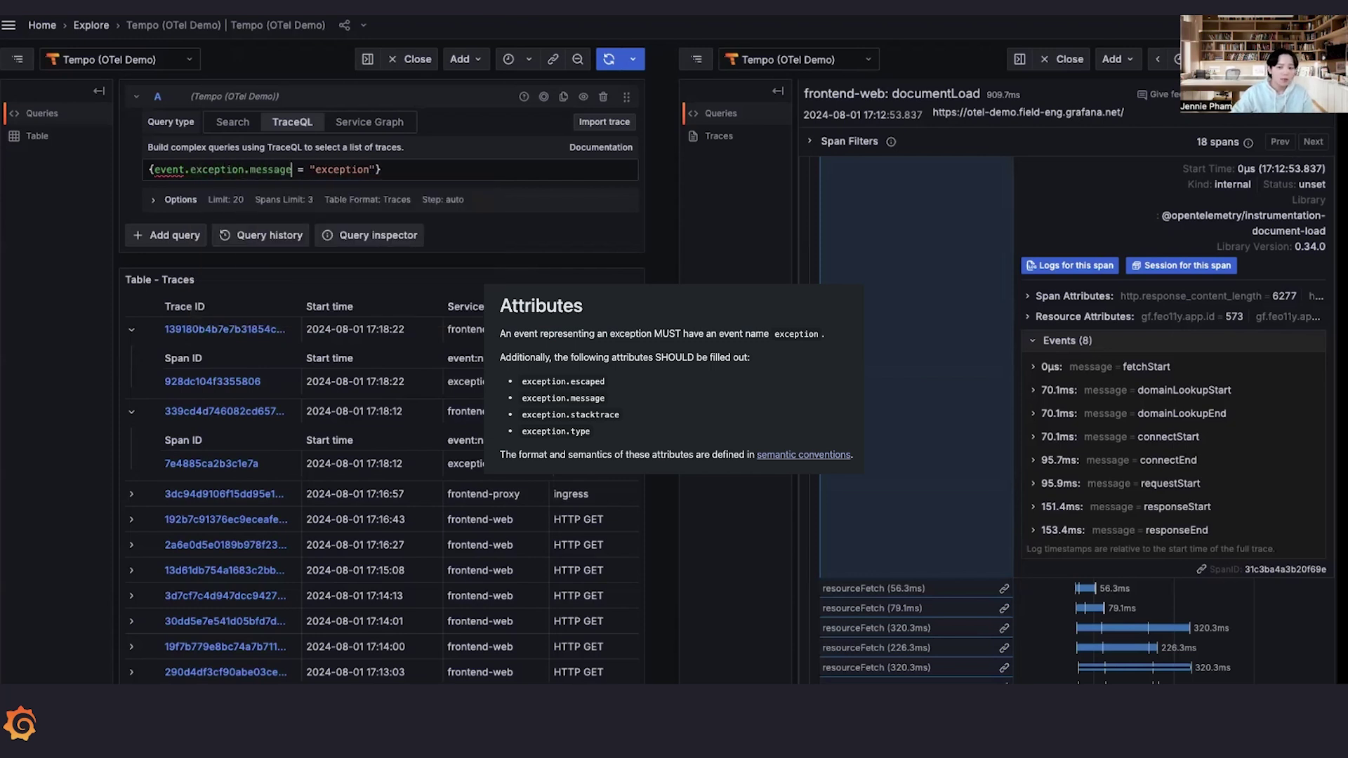
# Match the message with =~ "EXHAUSTED", run it, and expand the first trace.
pyautogui.doubleClick(360, 172)
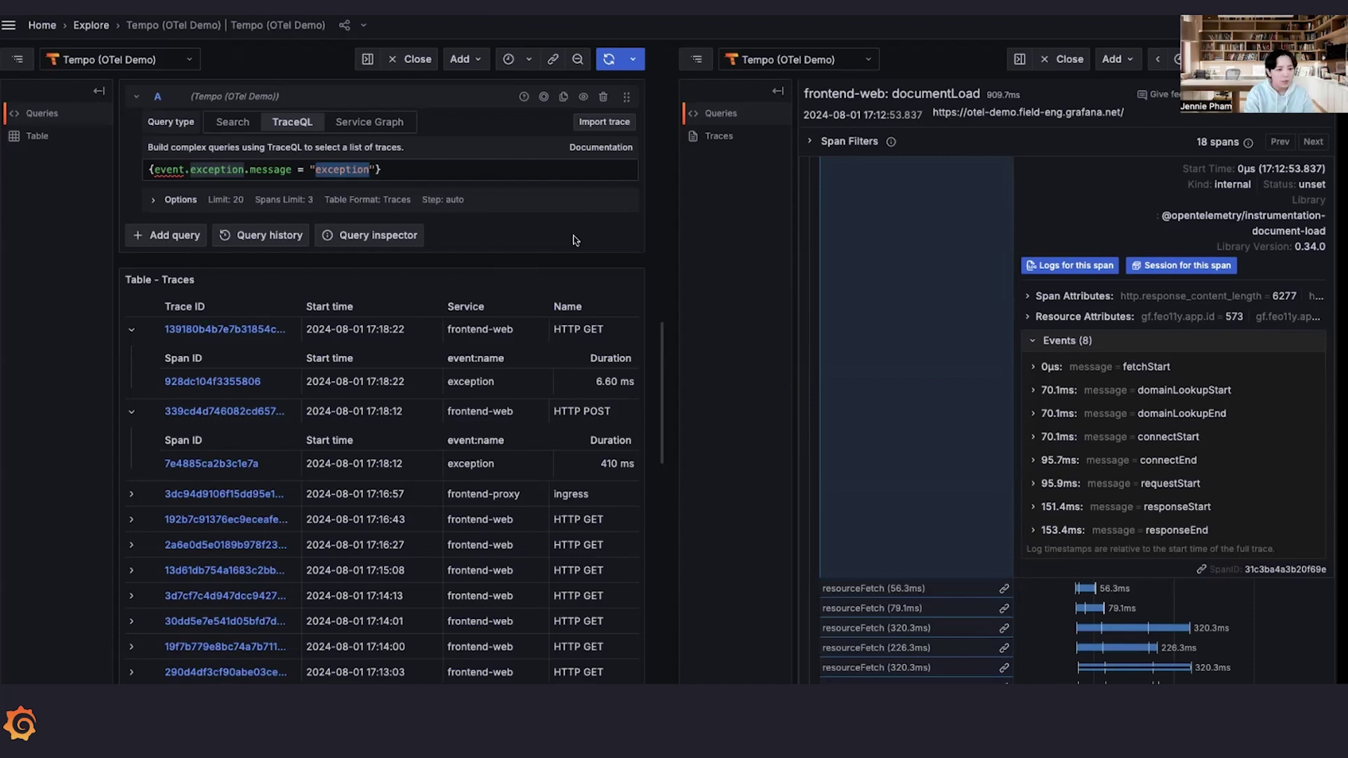
pyautogui.press('BackSpace')
pyautogui.press('Left')
pyautogui.press('Left')
pyautogui.write('~')
pyautogui.hotkey('shift', 'Return')
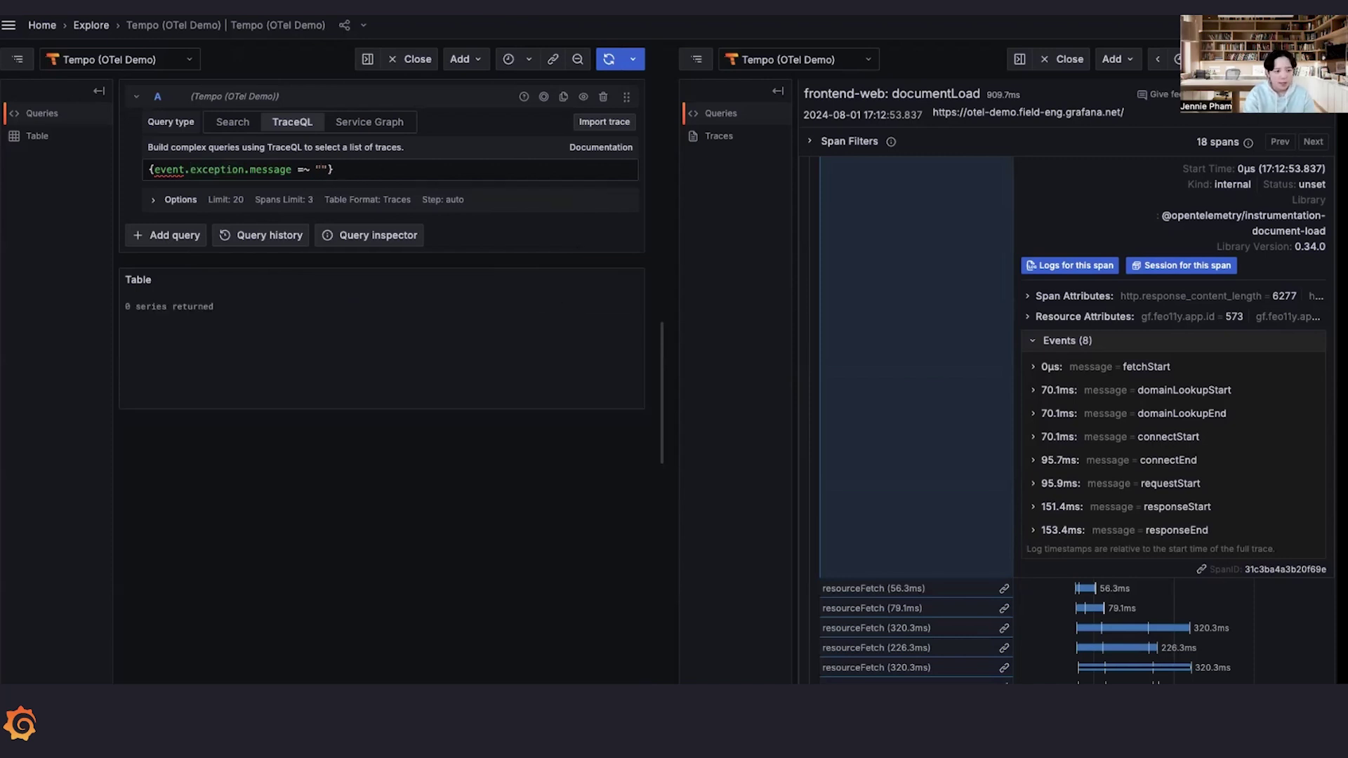
pyautogui.write('EXHAUSTED')
pyautogui.hotkey('shift', 'Return')
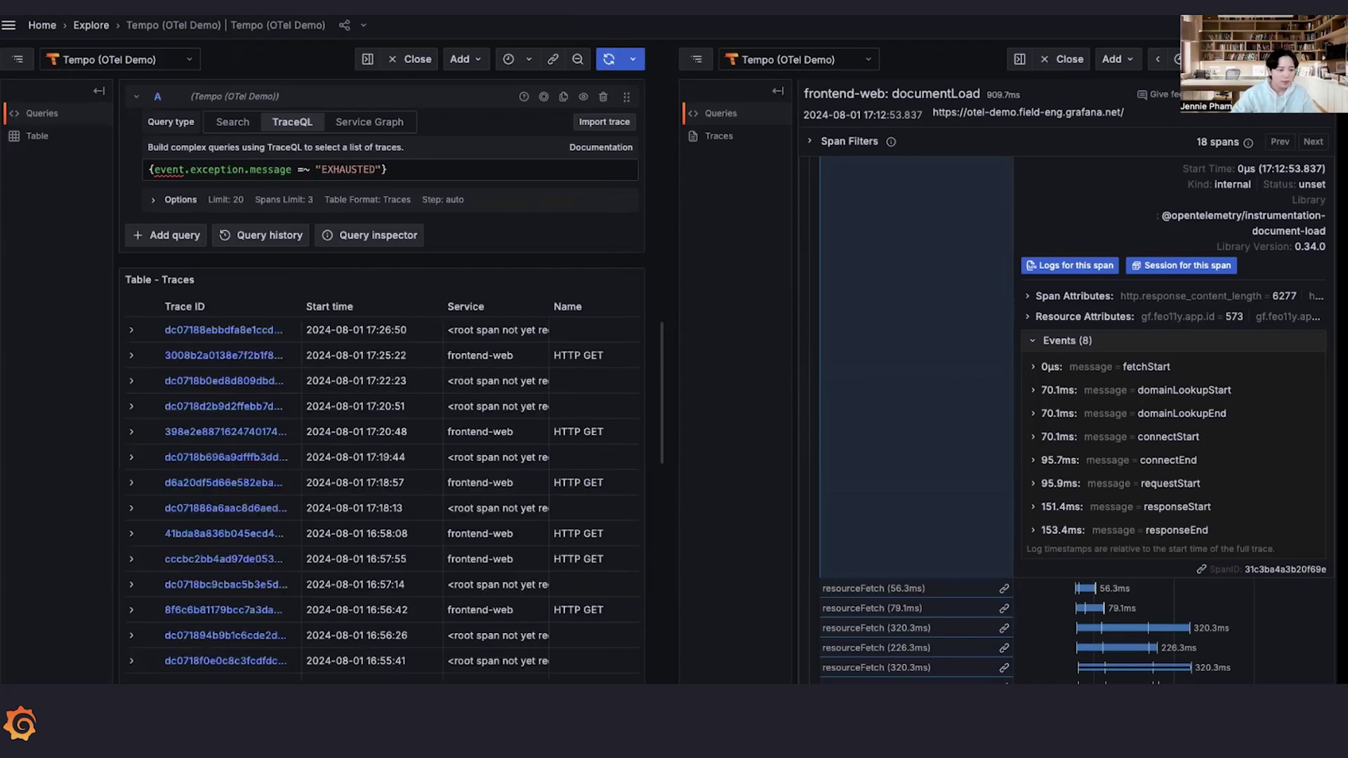
pyautogui.click(127, 330)
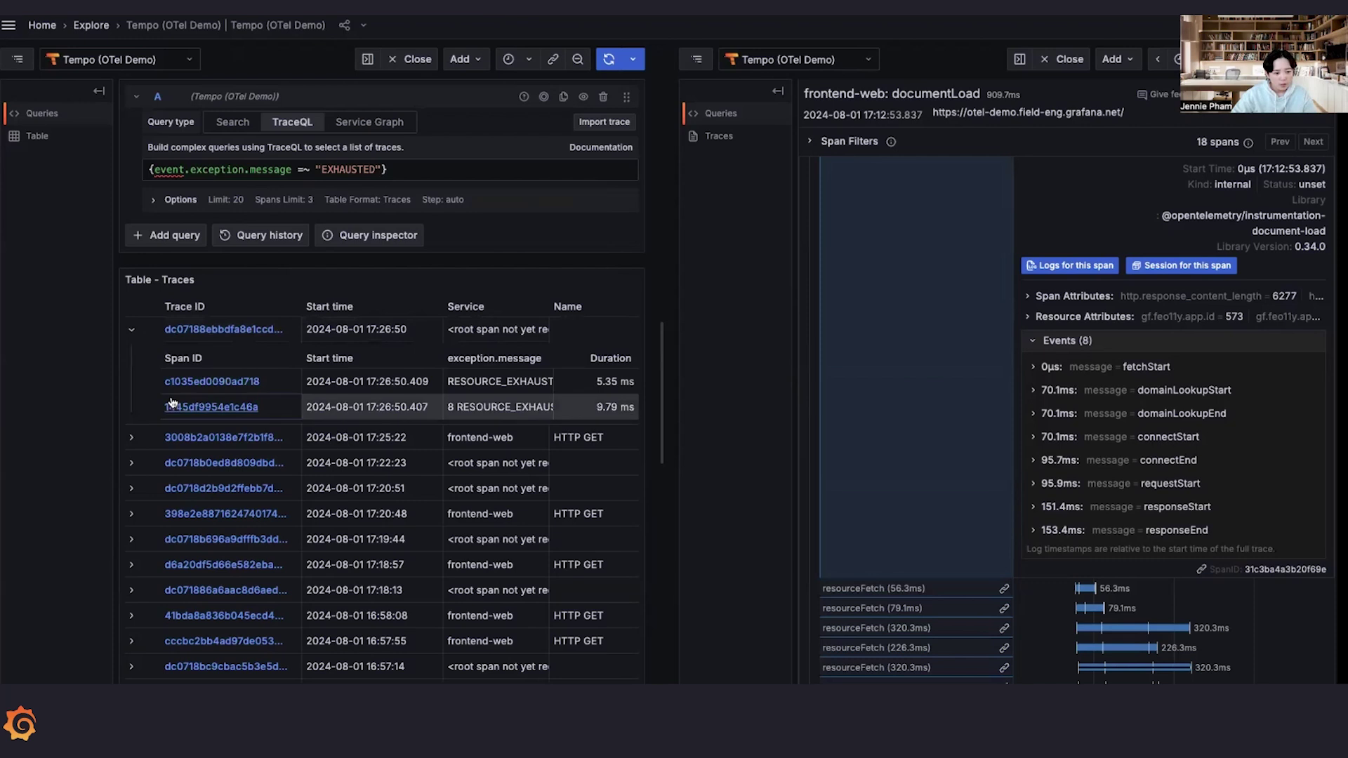
# Open the first span's trace and expand its 8.02ms RESOURCE_EXHAUSTED exception event.
pyautogui.click(191, 383)
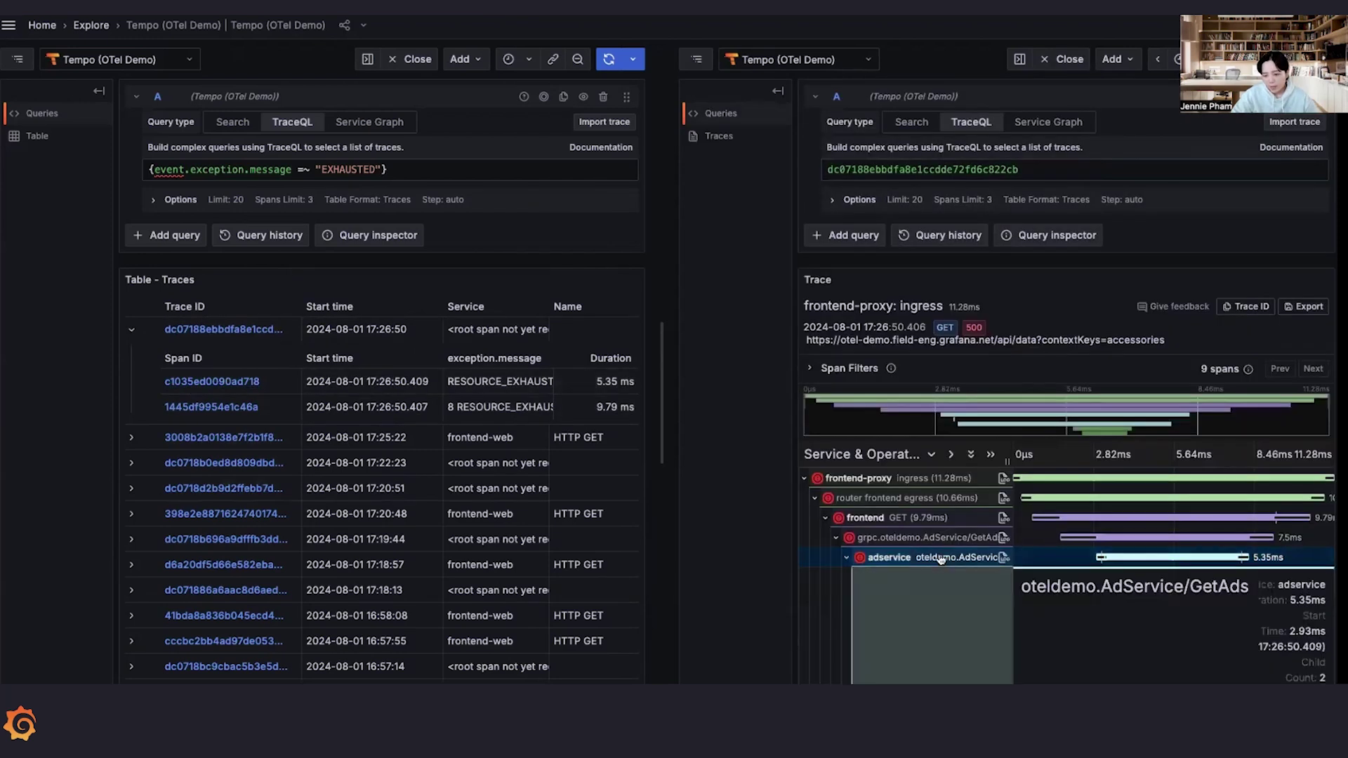
pyautogui.click(1053, 623)
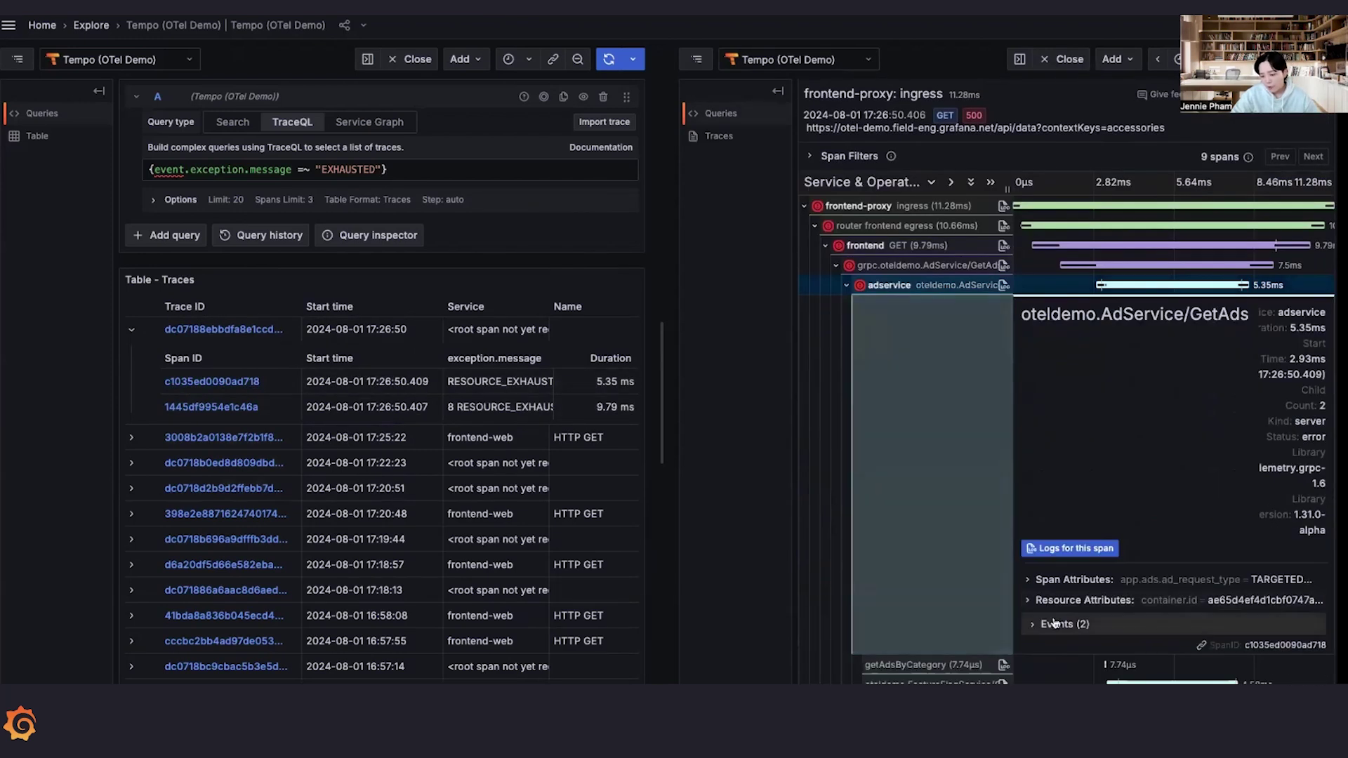
pyautogui.scroll(-1, 1053, 623)
pyautogui.click(1053, 606)
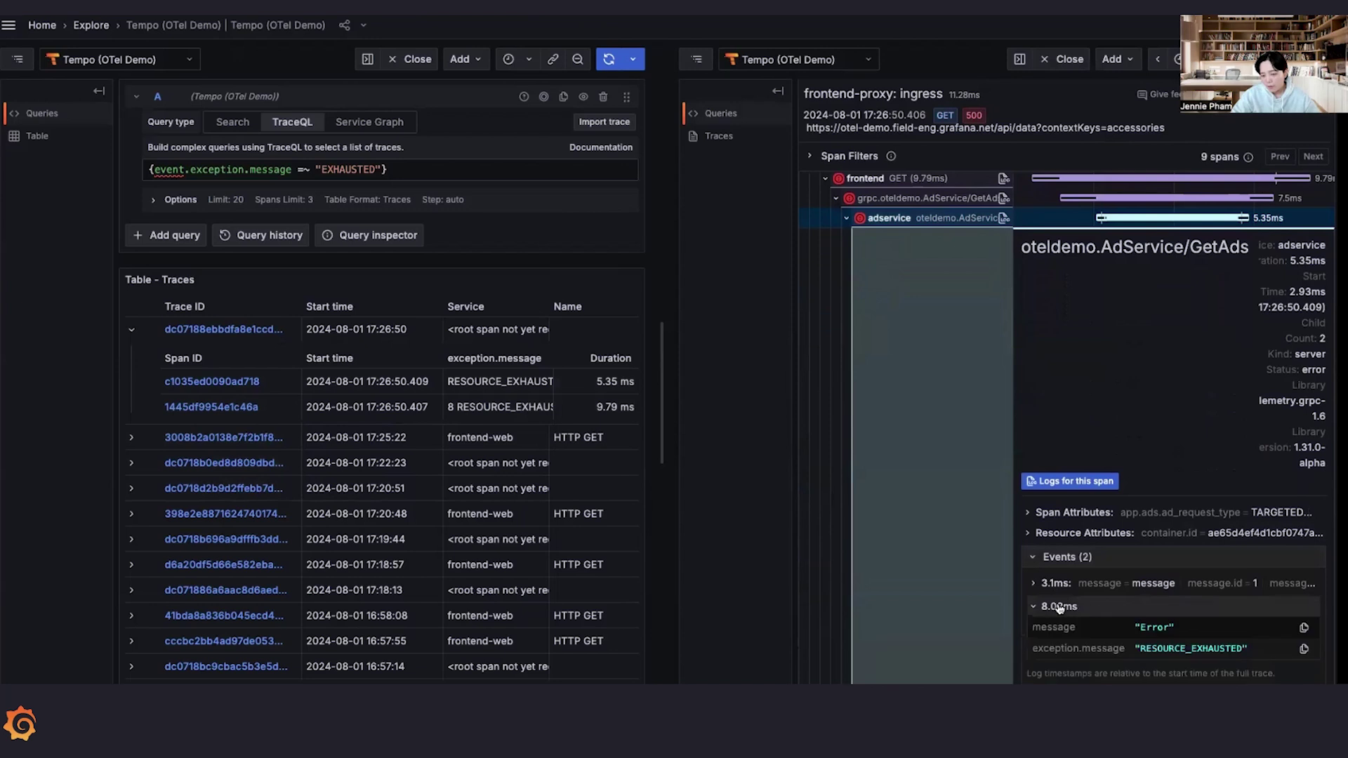
pyautogui.scroll(-1, 1057, 607)
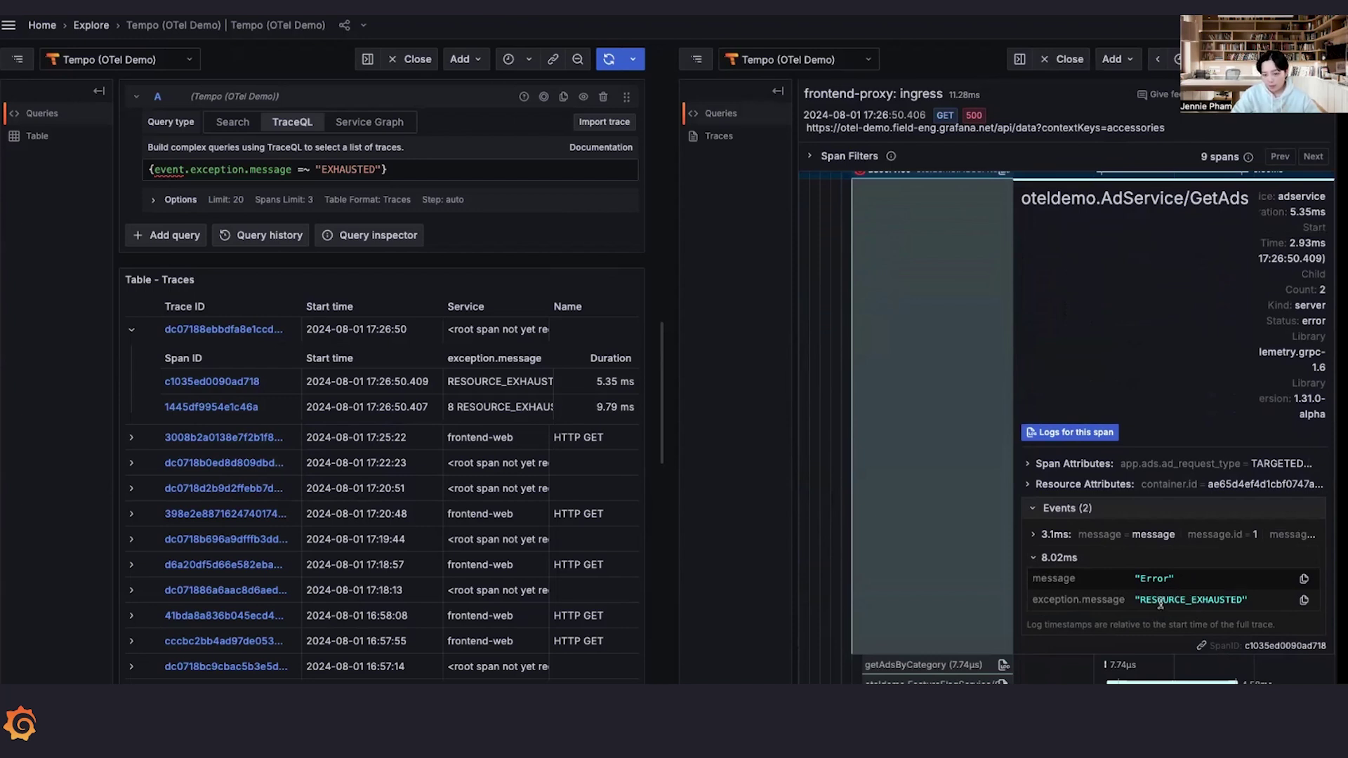
pyautogui.scroll(1, 1160, 603)
pyautogui.scroll(3, 1160, 602)
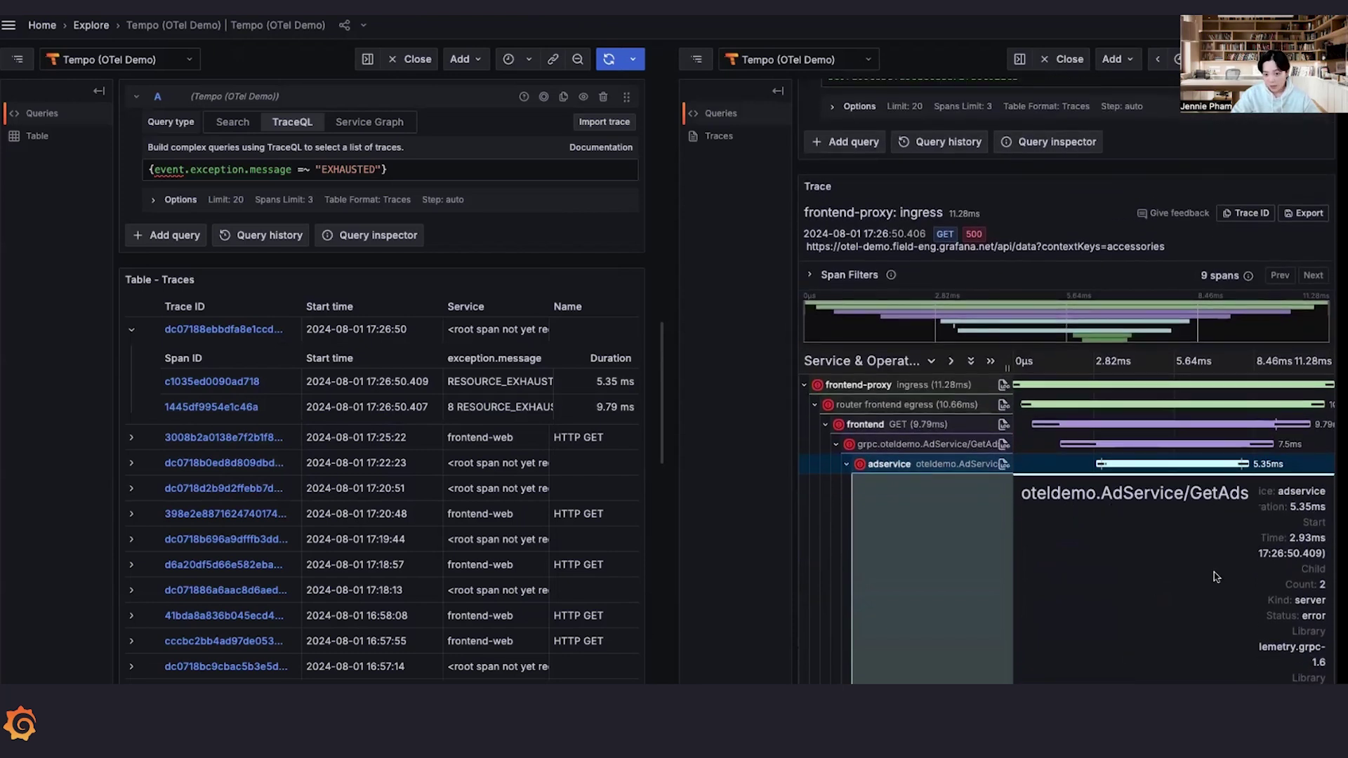
pyautogui.scroll(-3, 1210, 581)
pyautogui.scroll(-1, 1186, 611)
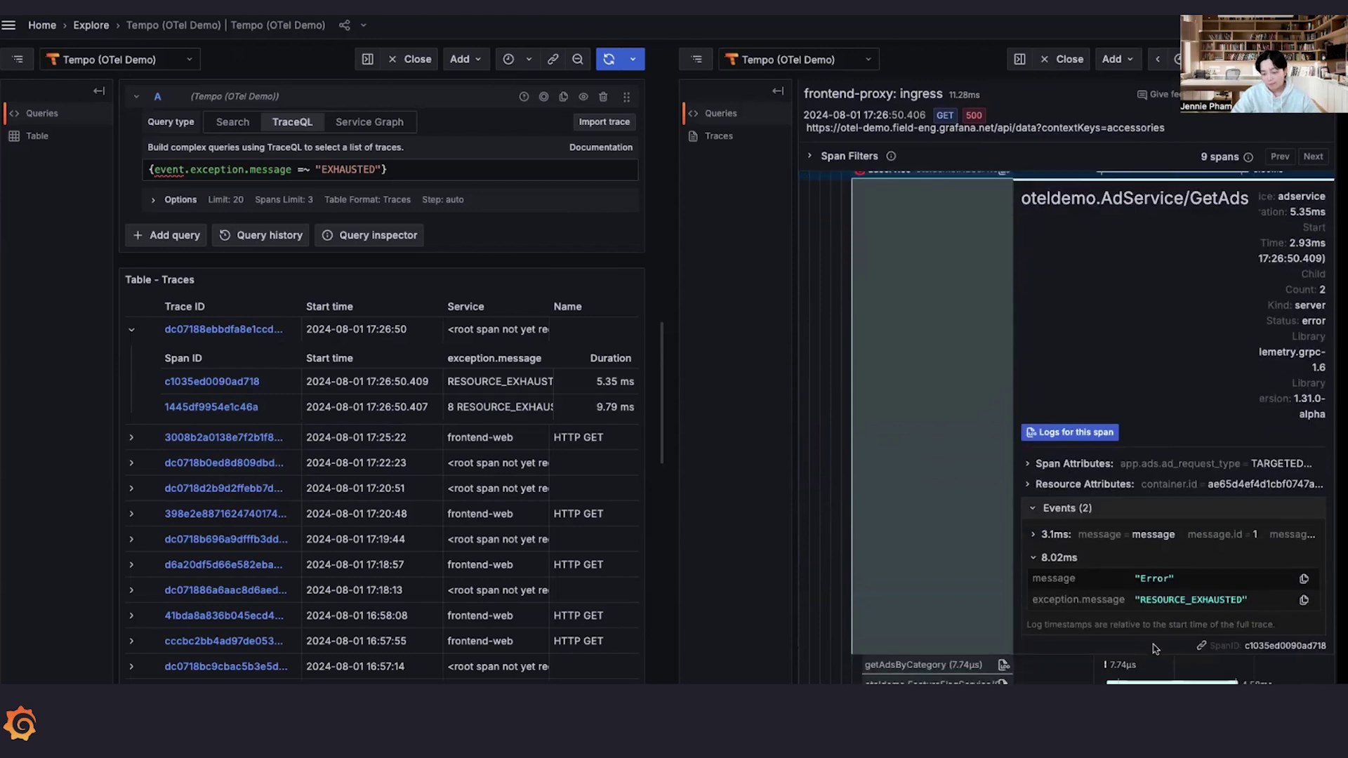
pyautogui.scroll(4, 1179, 613)
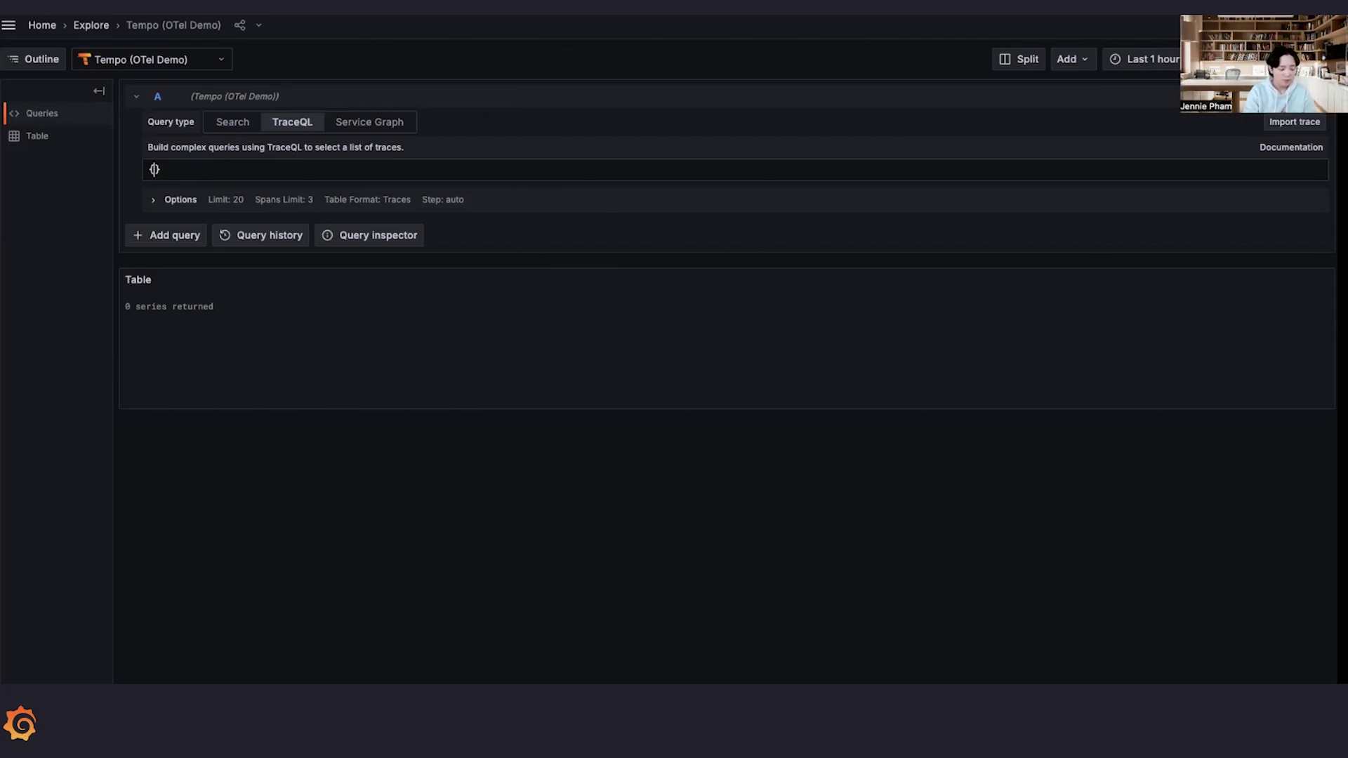
# Type {event:name = "exception"} into the empty TraceQL query field.
pyautogui.write('ex')
pyautogui.press('BackSpace')
pyautogui.press('BackSpace')
pyautogui.write('event:na')
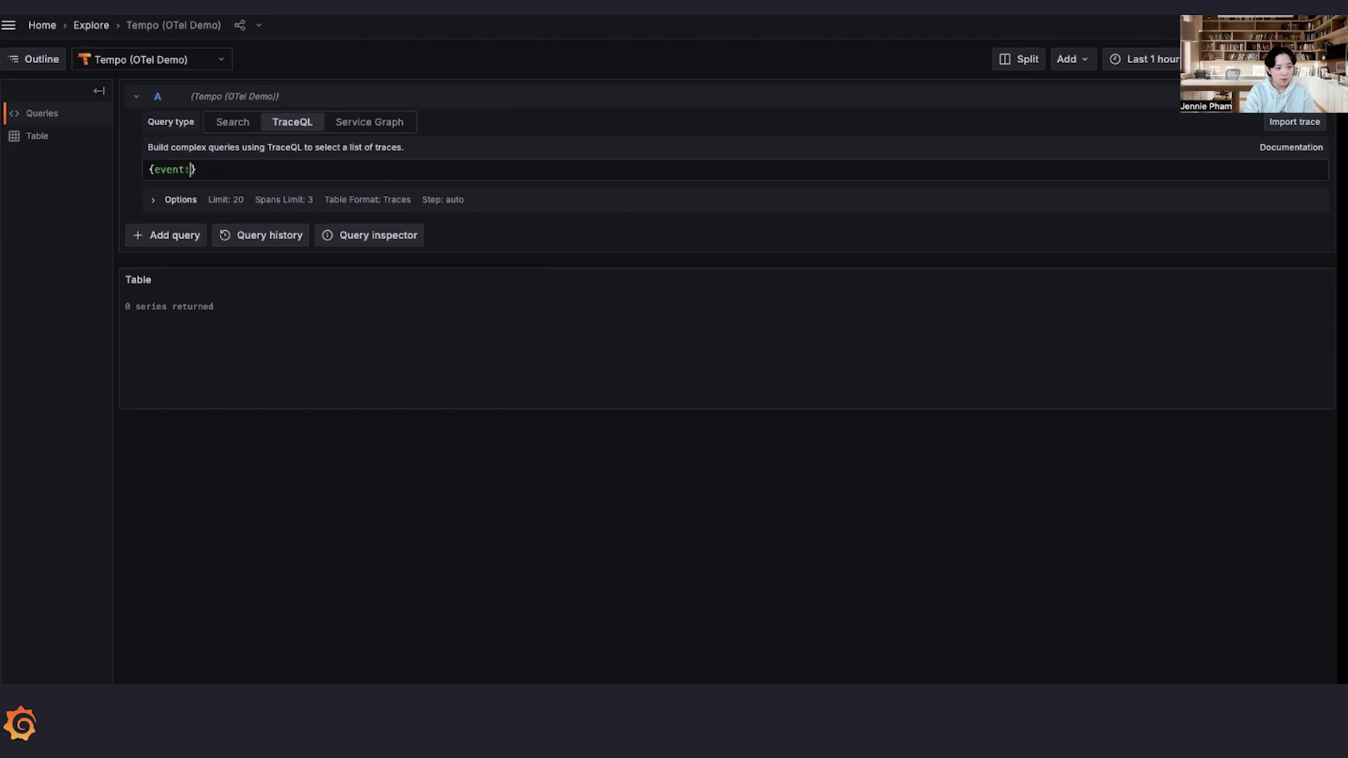
pyautogui.write('me = "')
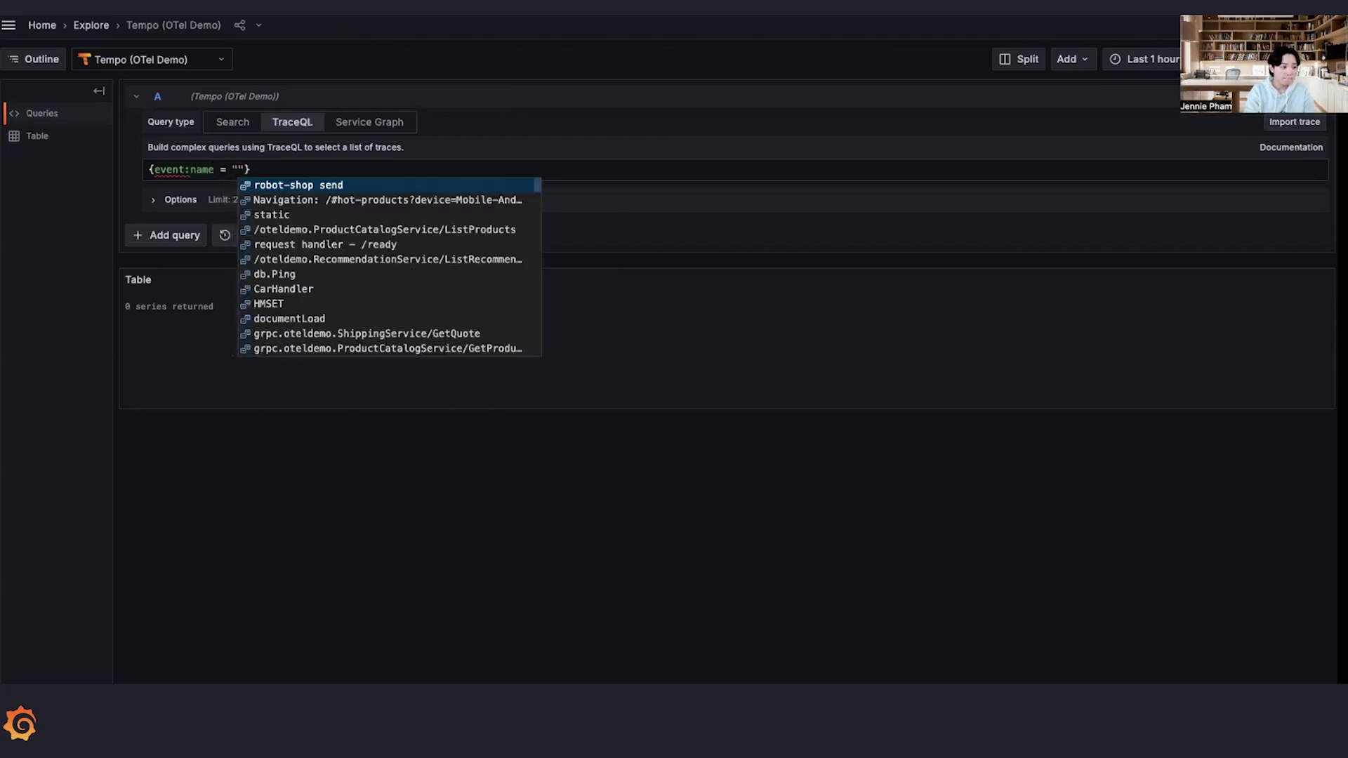
pyautogui.write('exception')
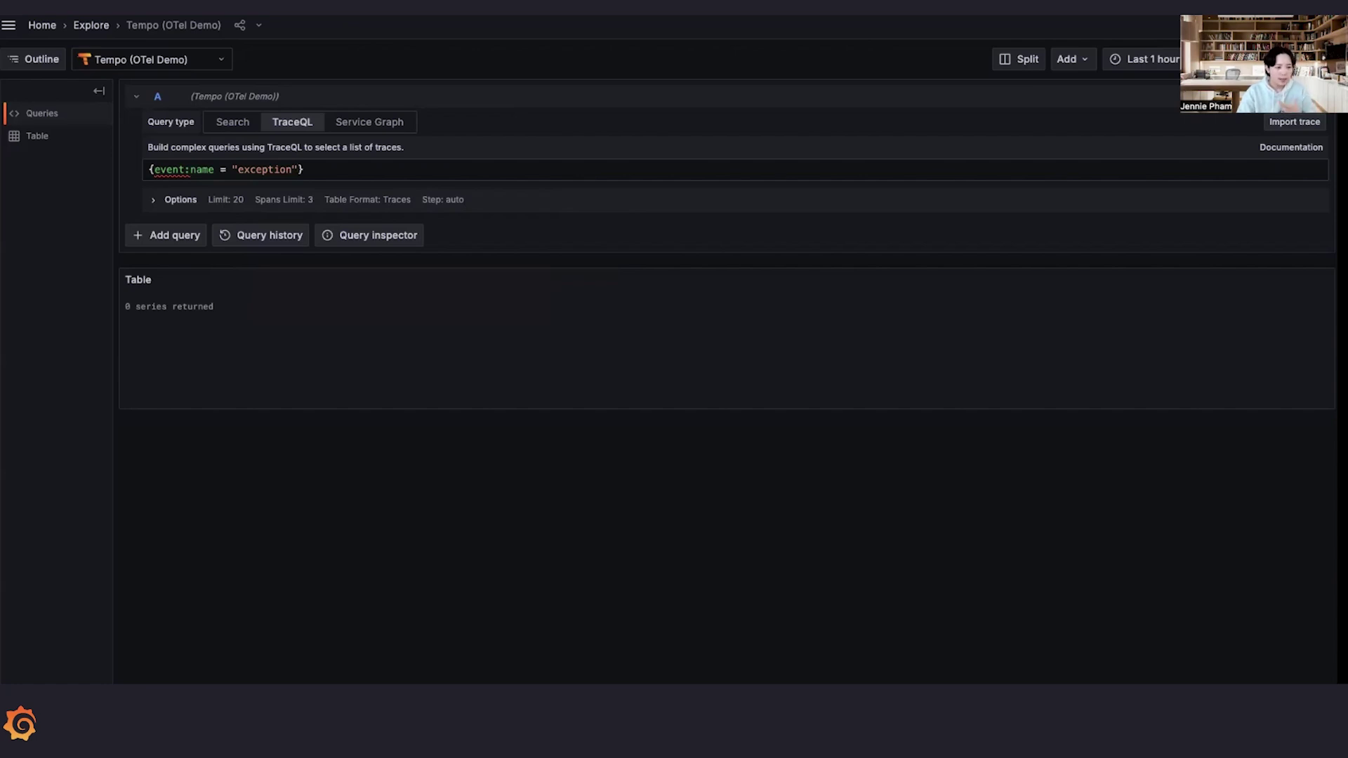
pyautogui.click(303, 169)
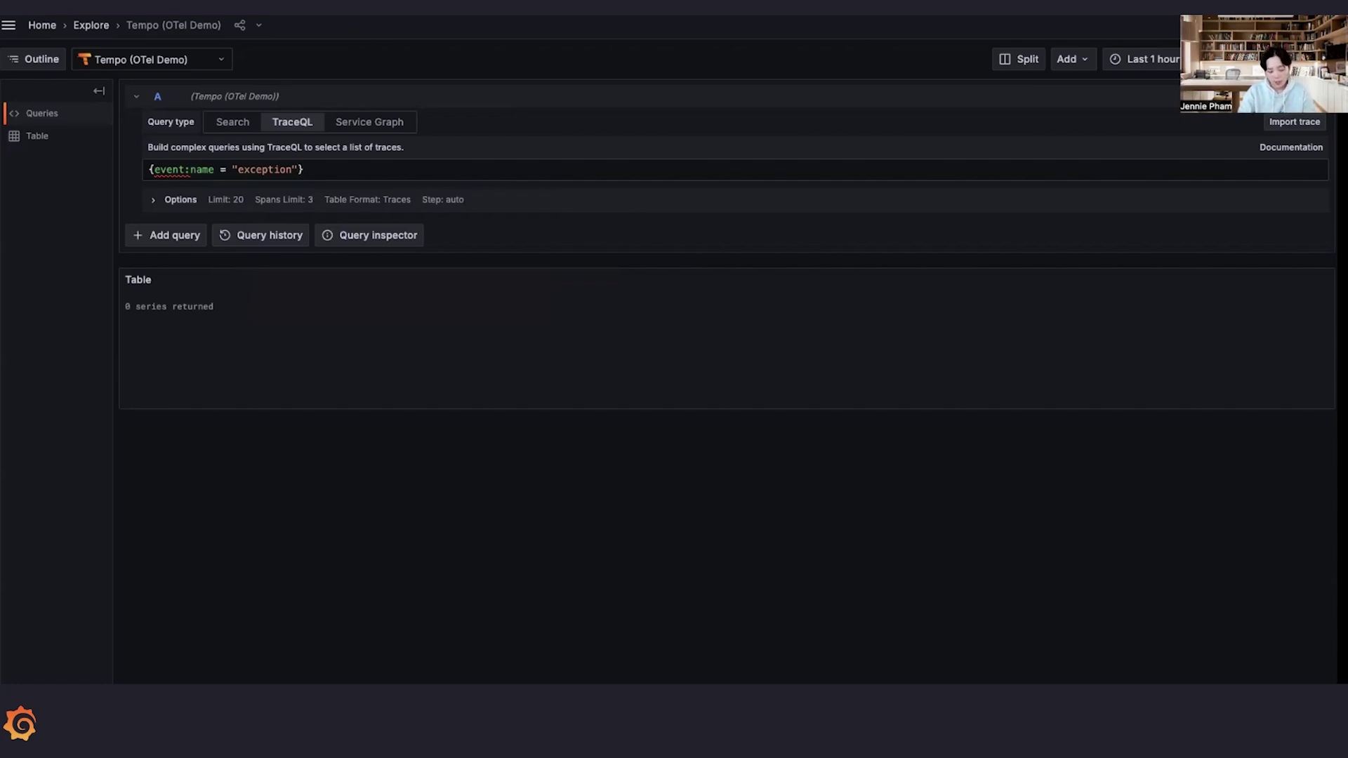
# Append | rate() by (event.exception.message) to the TraceQL exception query.
pyautogui.write('| rate')
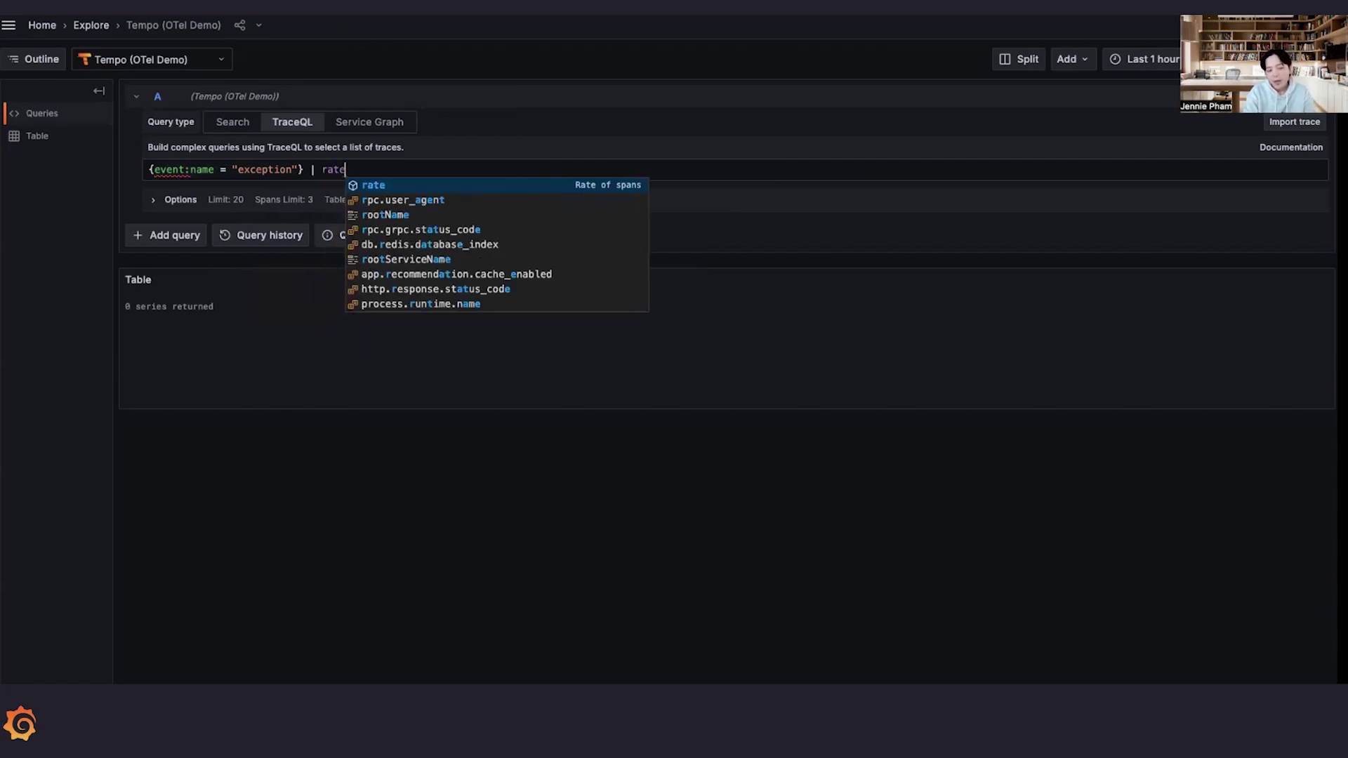
pyautogui.press('Return')
pyautogui.write('b')
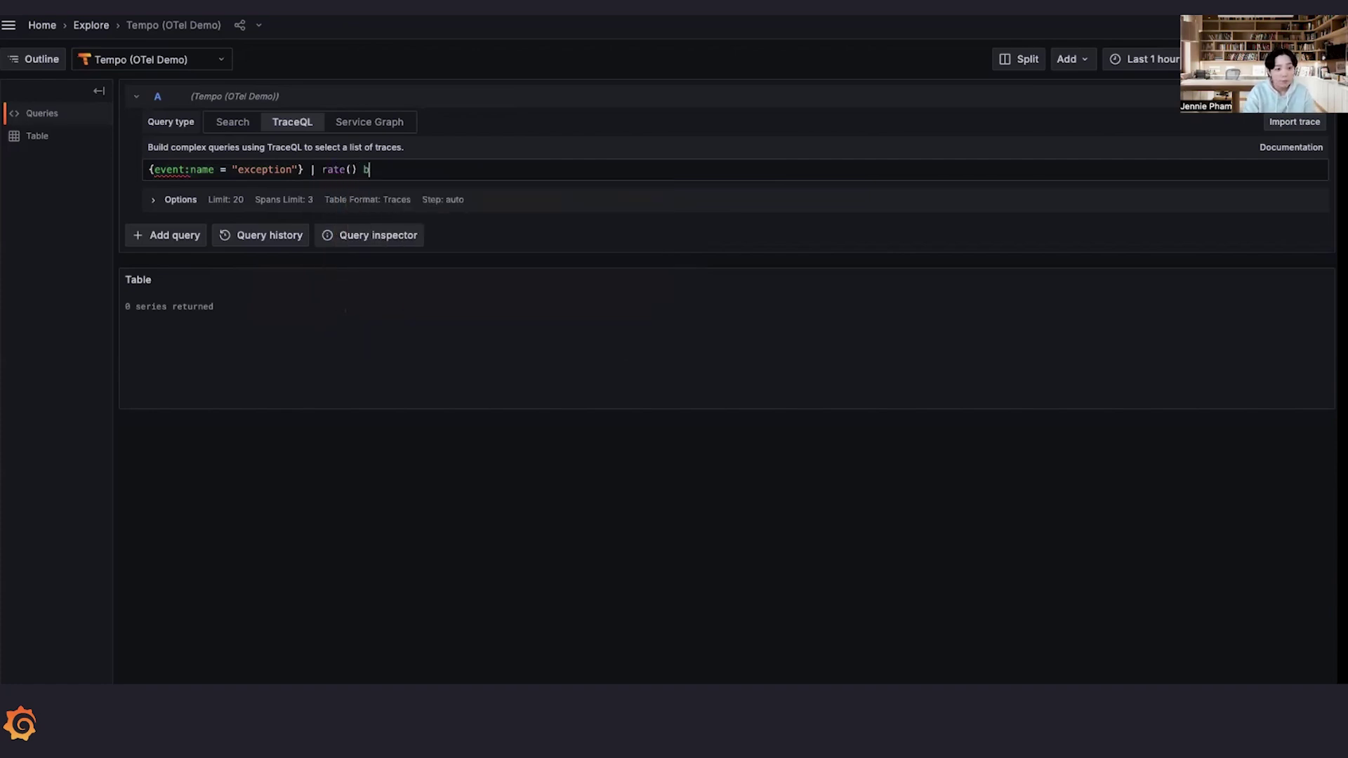
pyautogui.write('y (')
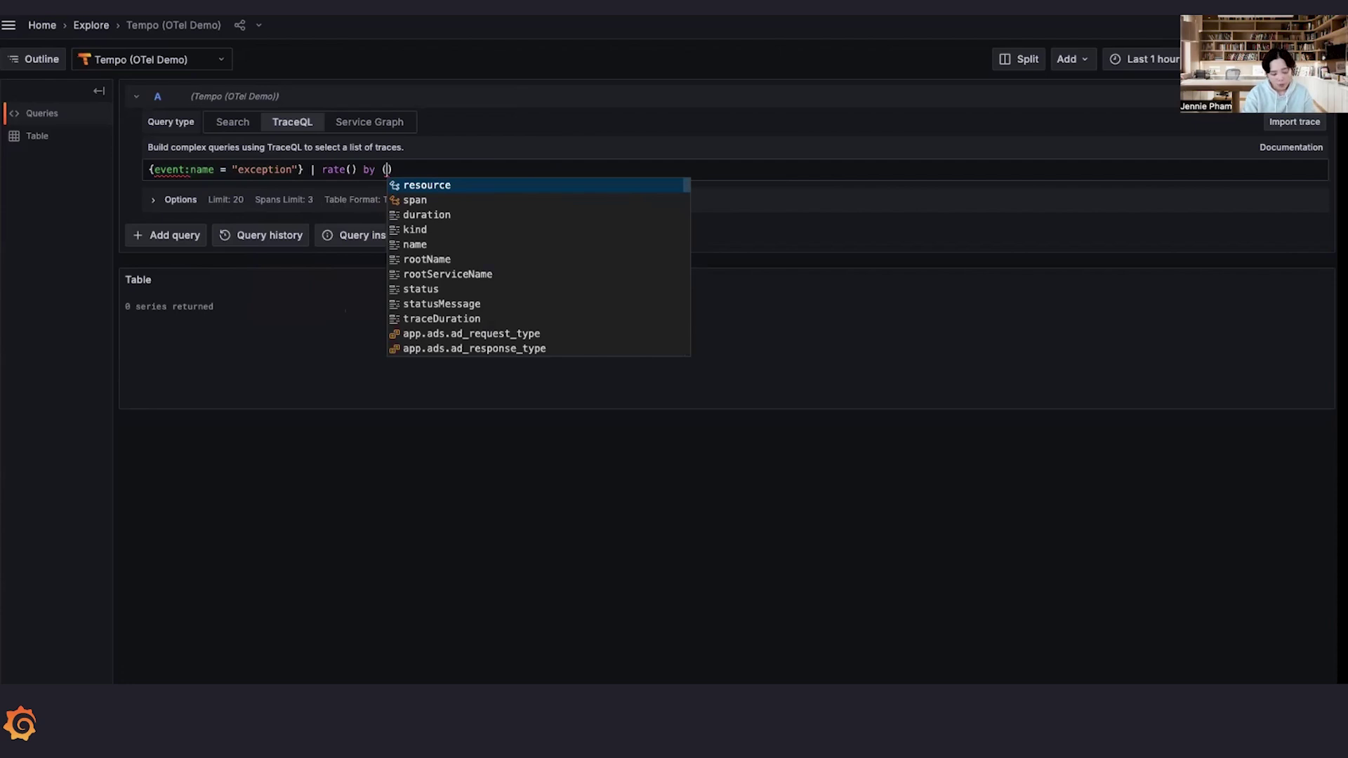
pyautogui.write('event.')
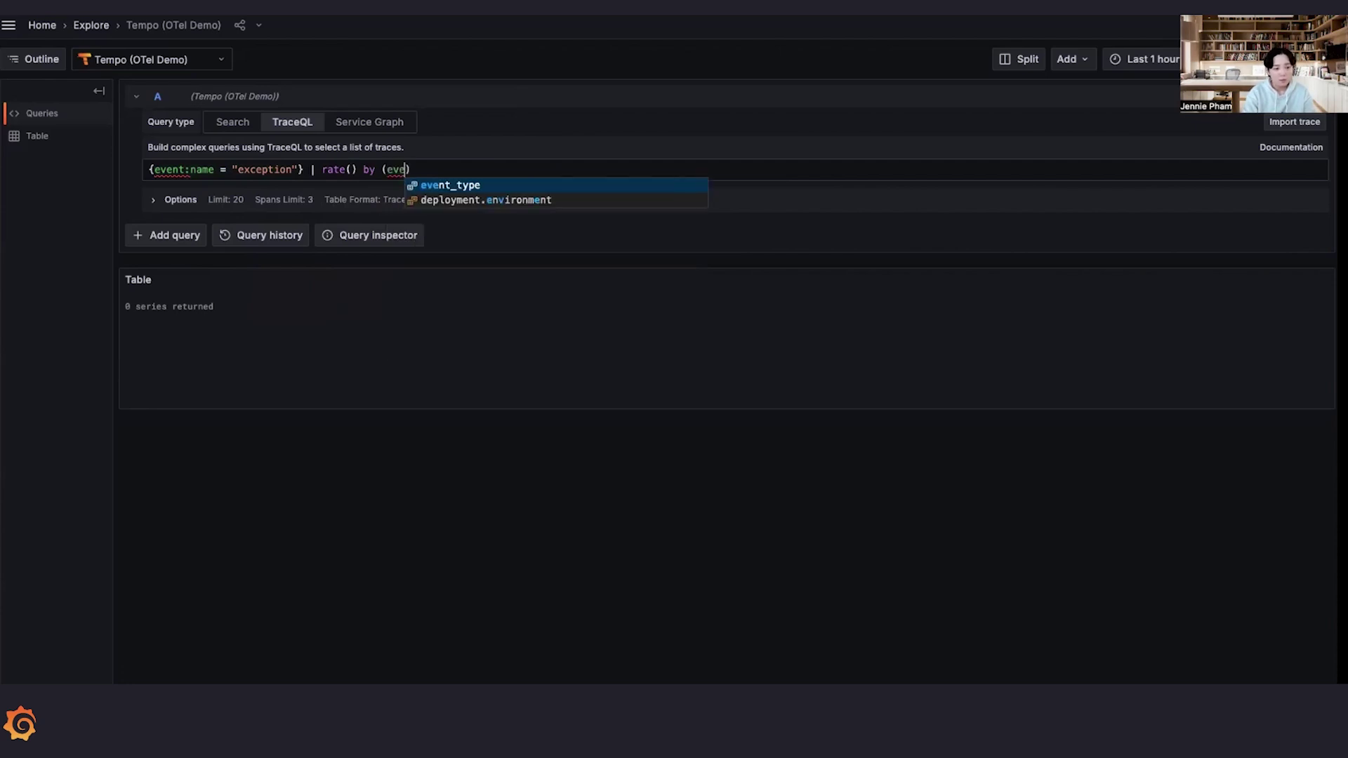
pyautogui.write('exception.m')
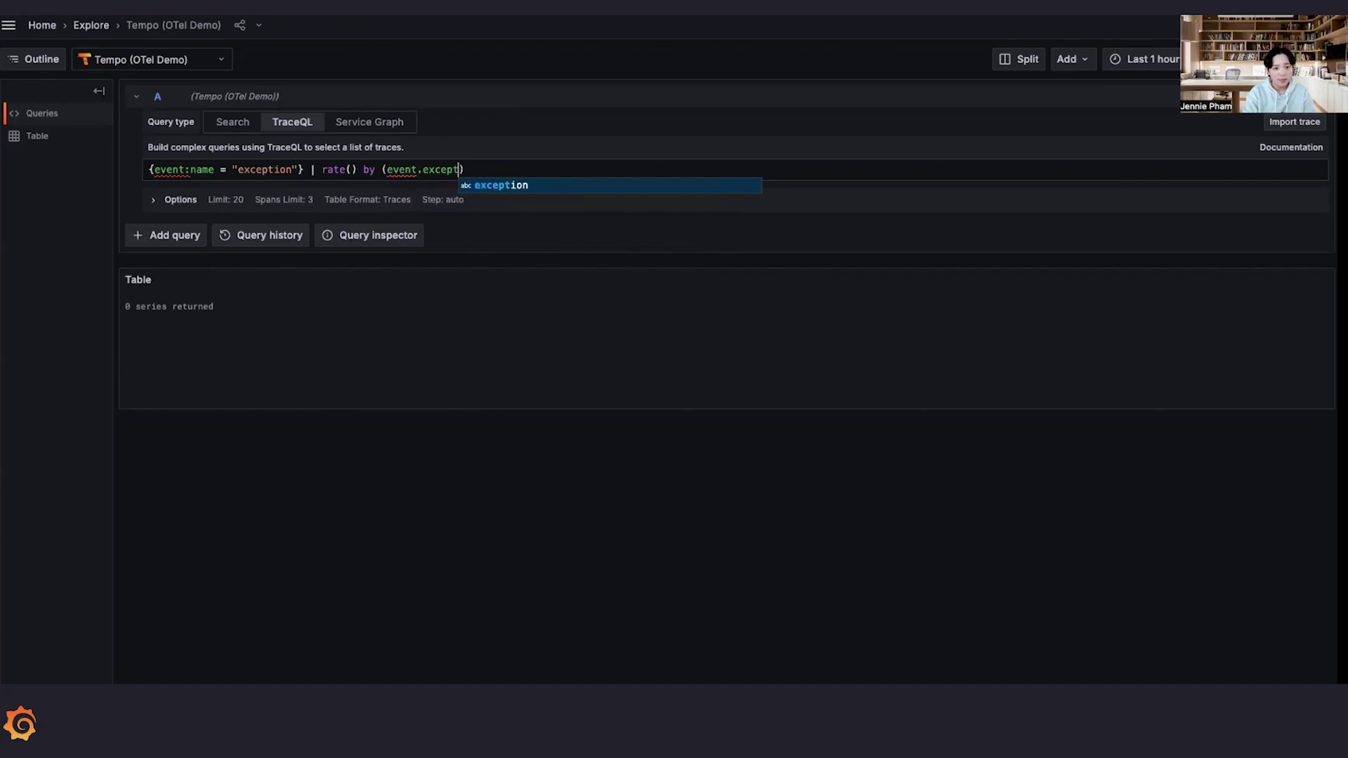
pyautogui.write('essage')
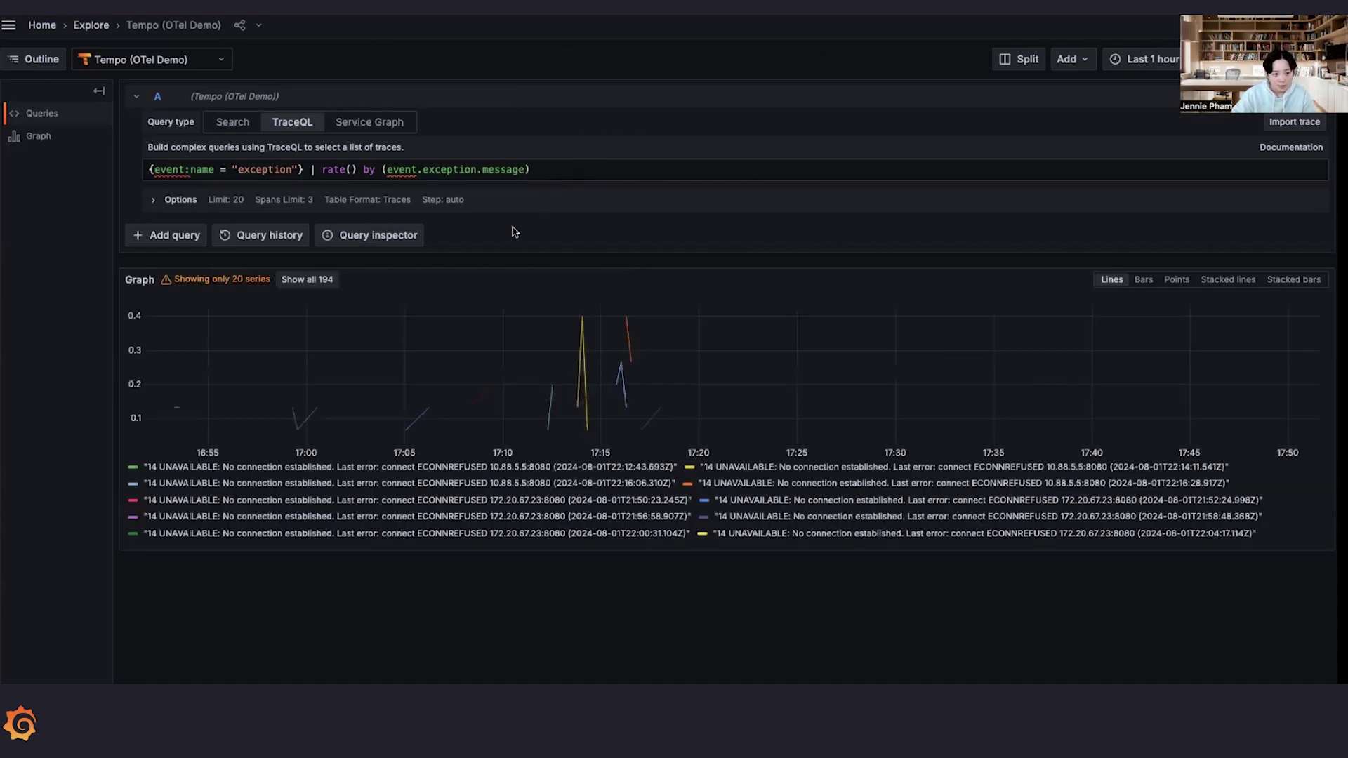
# Display all 194 exception-message series on the rate graph and scroll through the legend.
pyautogui.click(325, 279)
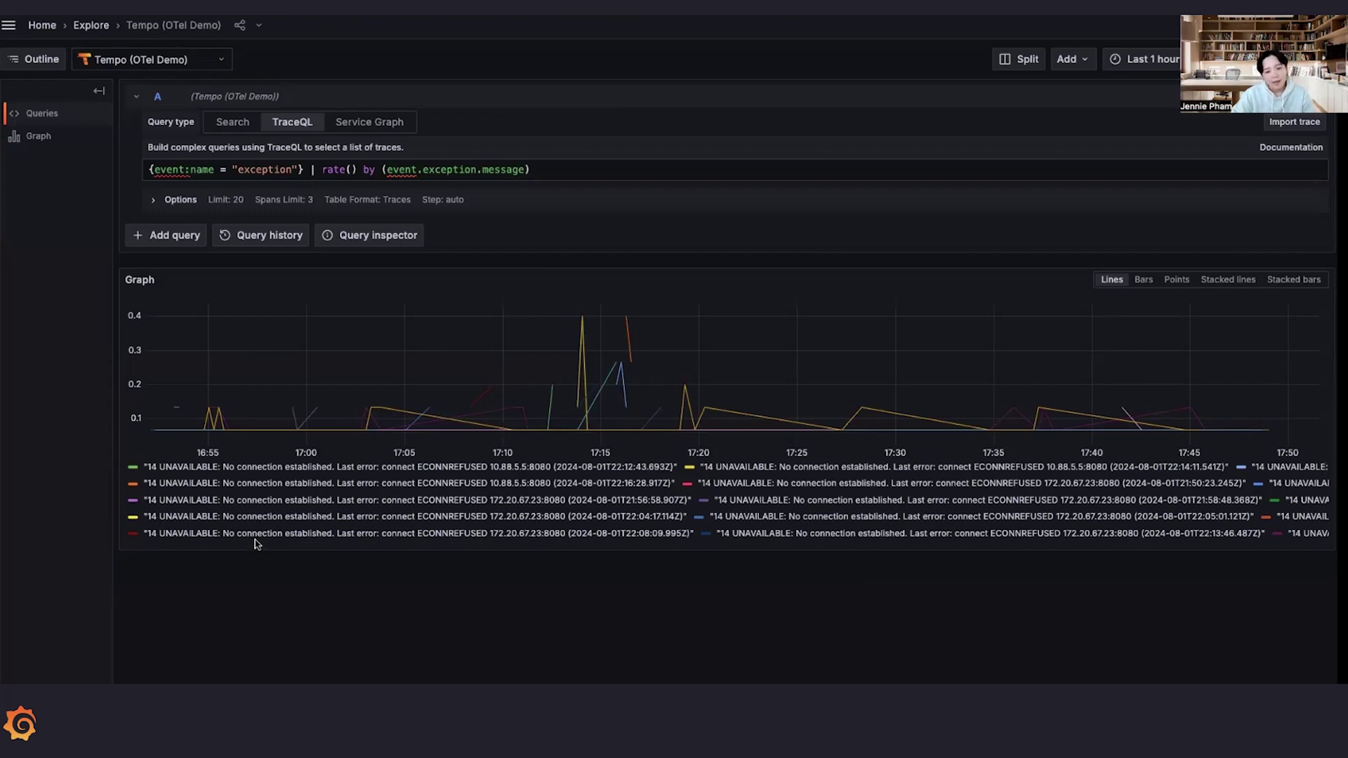
pyautogui.moveTo(160, 380)
pyautogui.scroll(-1, 449, 480)
pyautogui.scroll(-5, 449, 483)
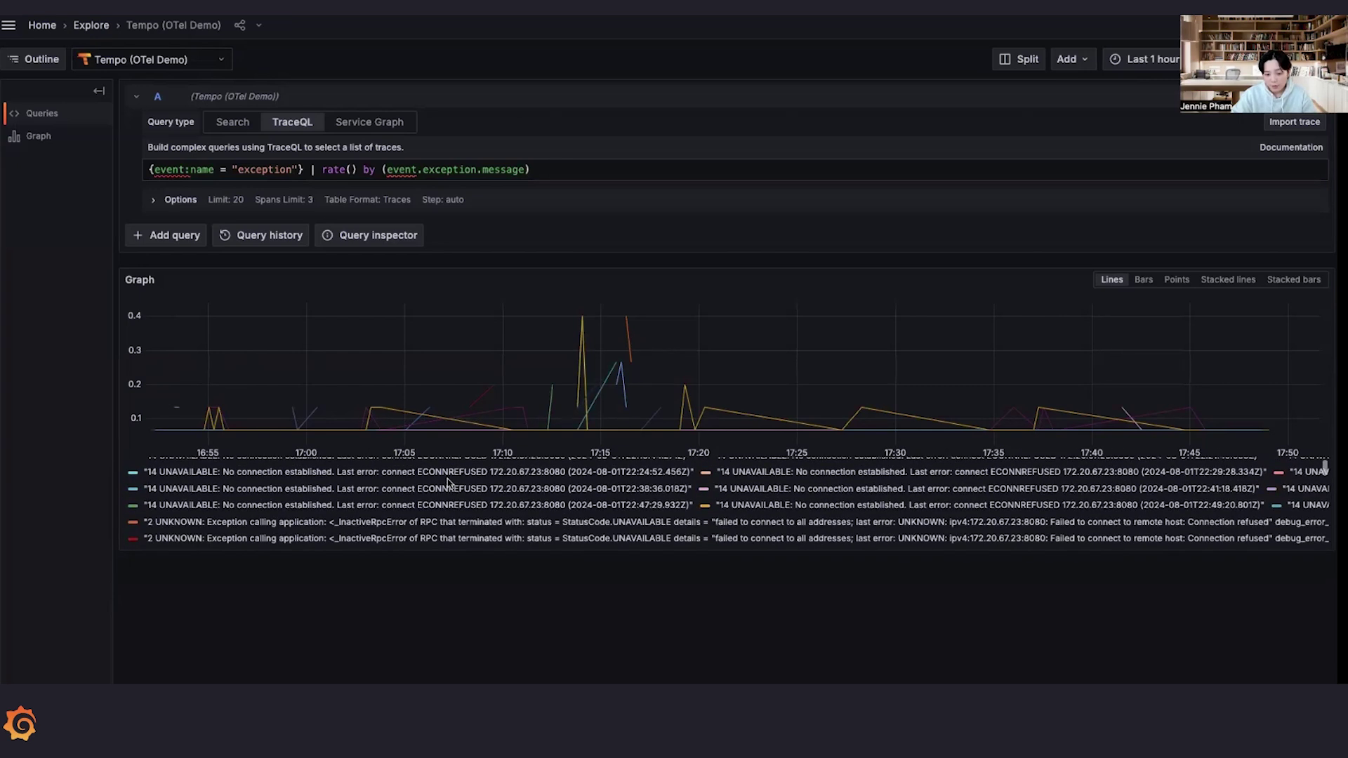
pyautogui.scroll(5, 449, 484)
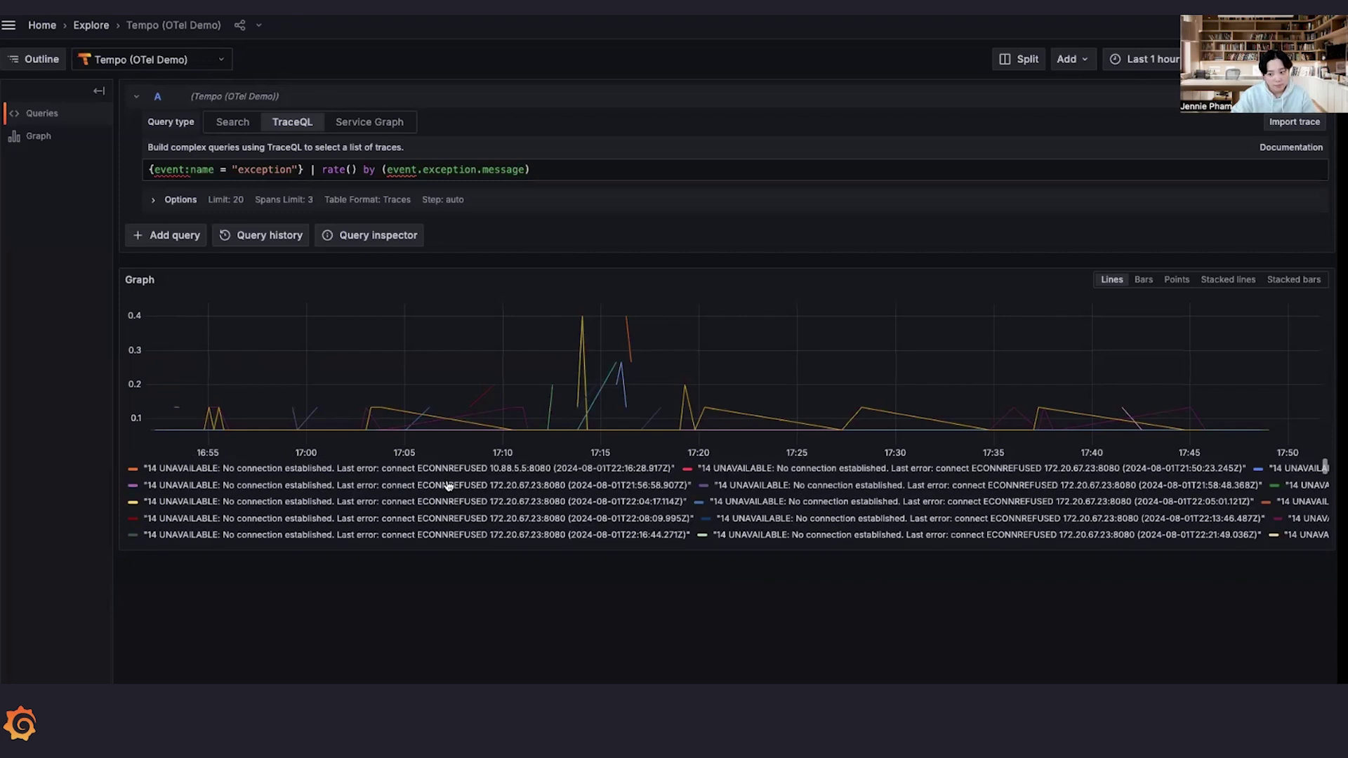